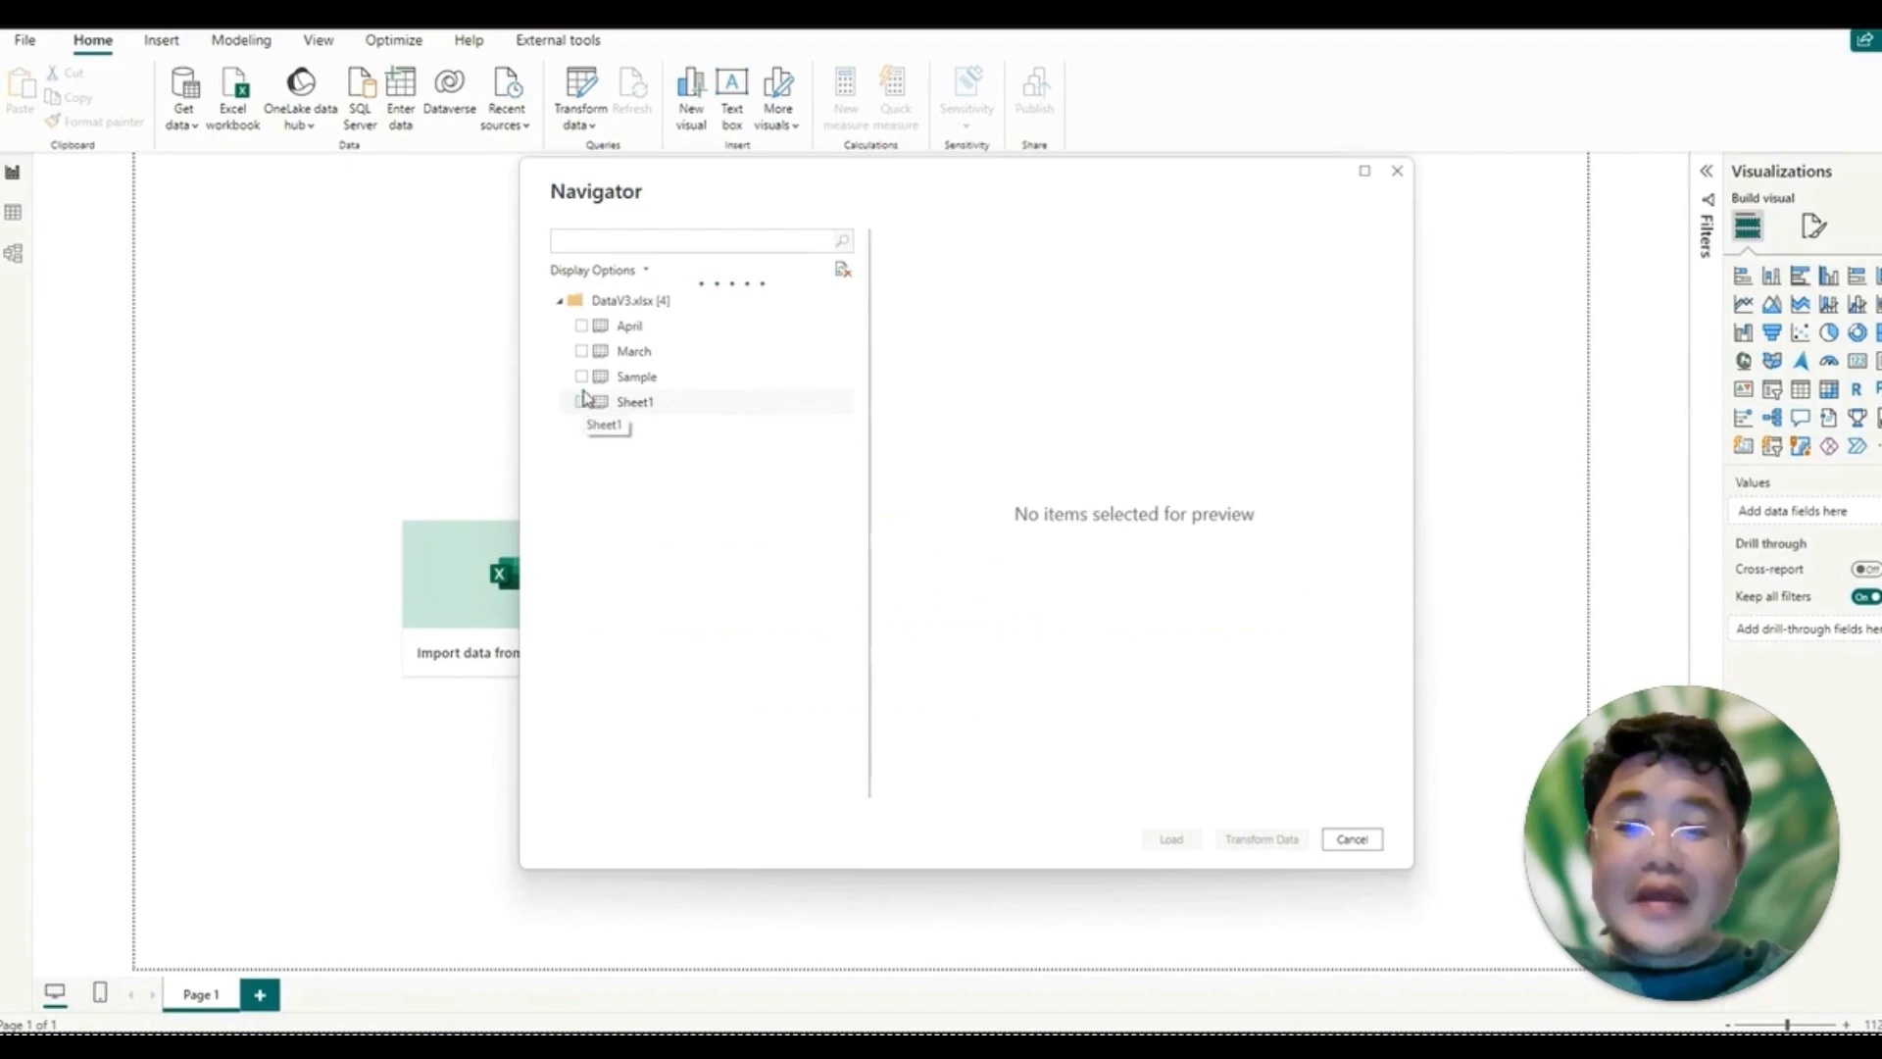
Step: Select the Sample sheet of DataV3.xlsx and open it for transformation in the Power Query Editor
{"action": "left_click", "coordinate": [583, 384]}
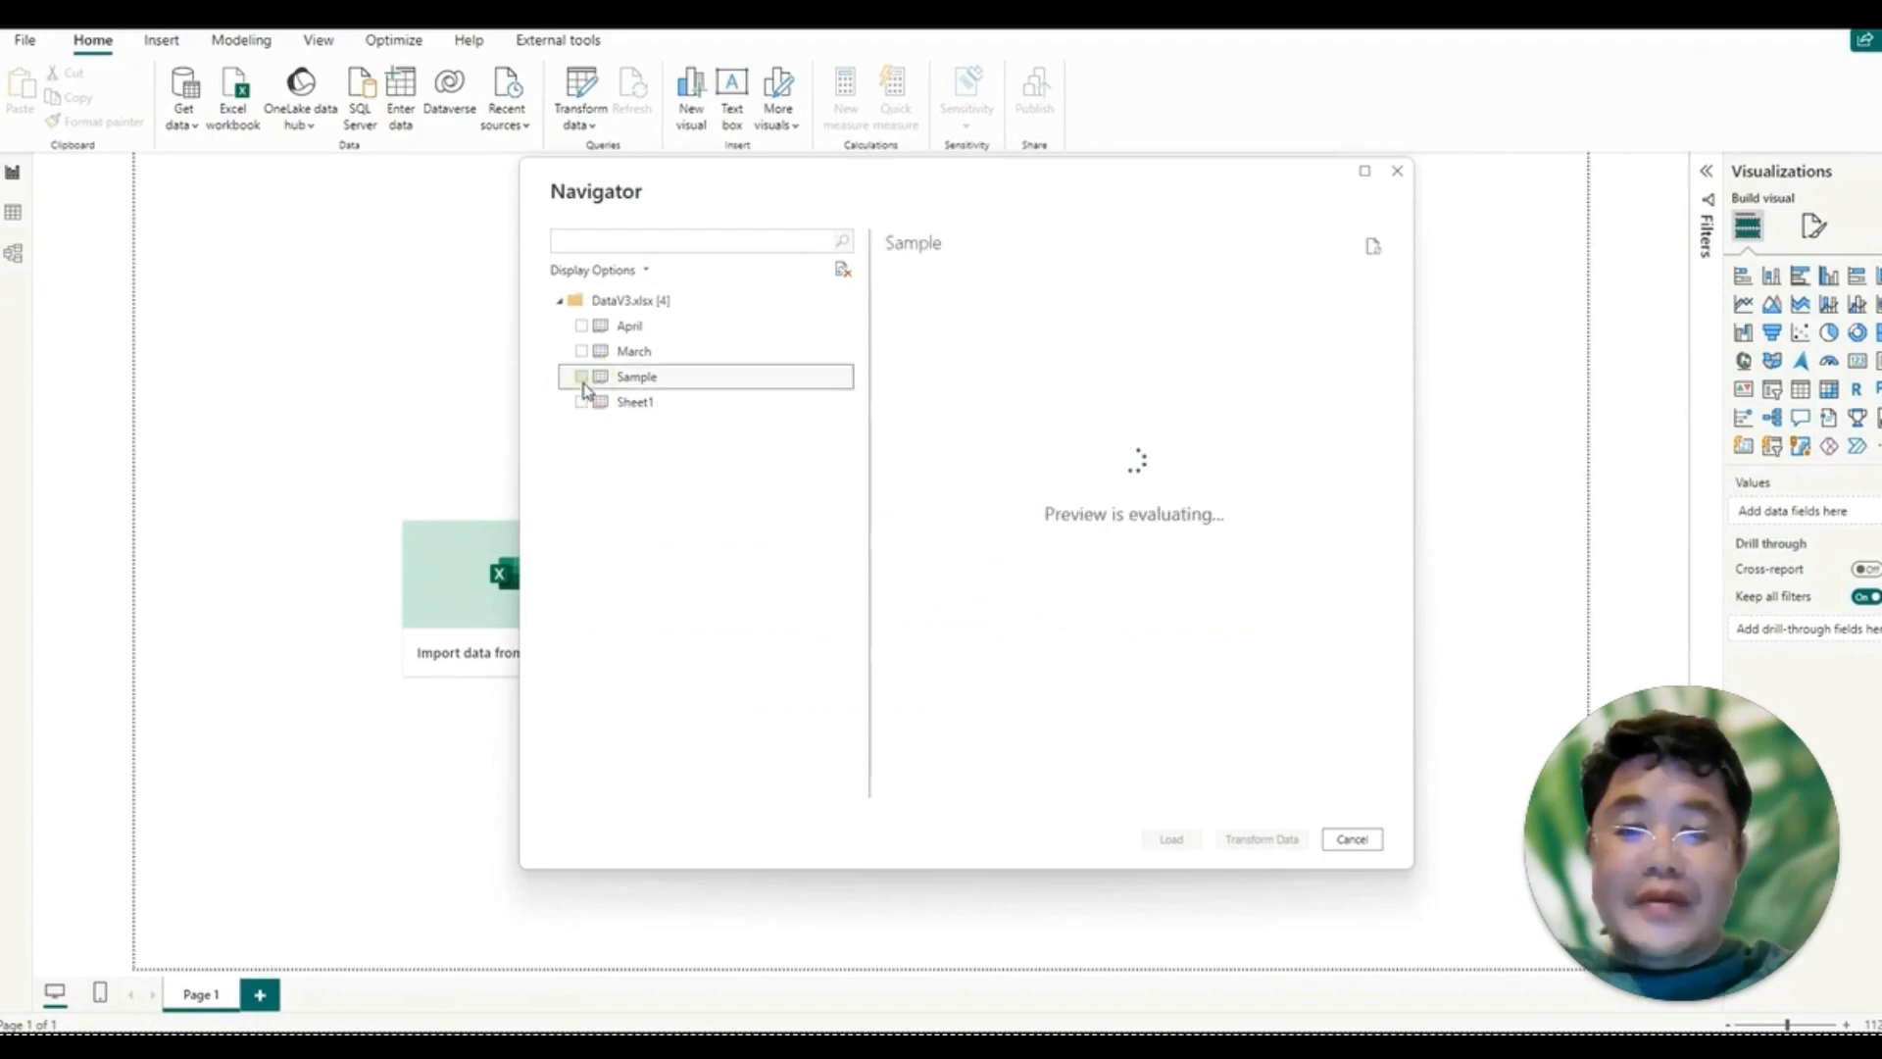
{"action": "left_click", "coordinate": [583, 379]}
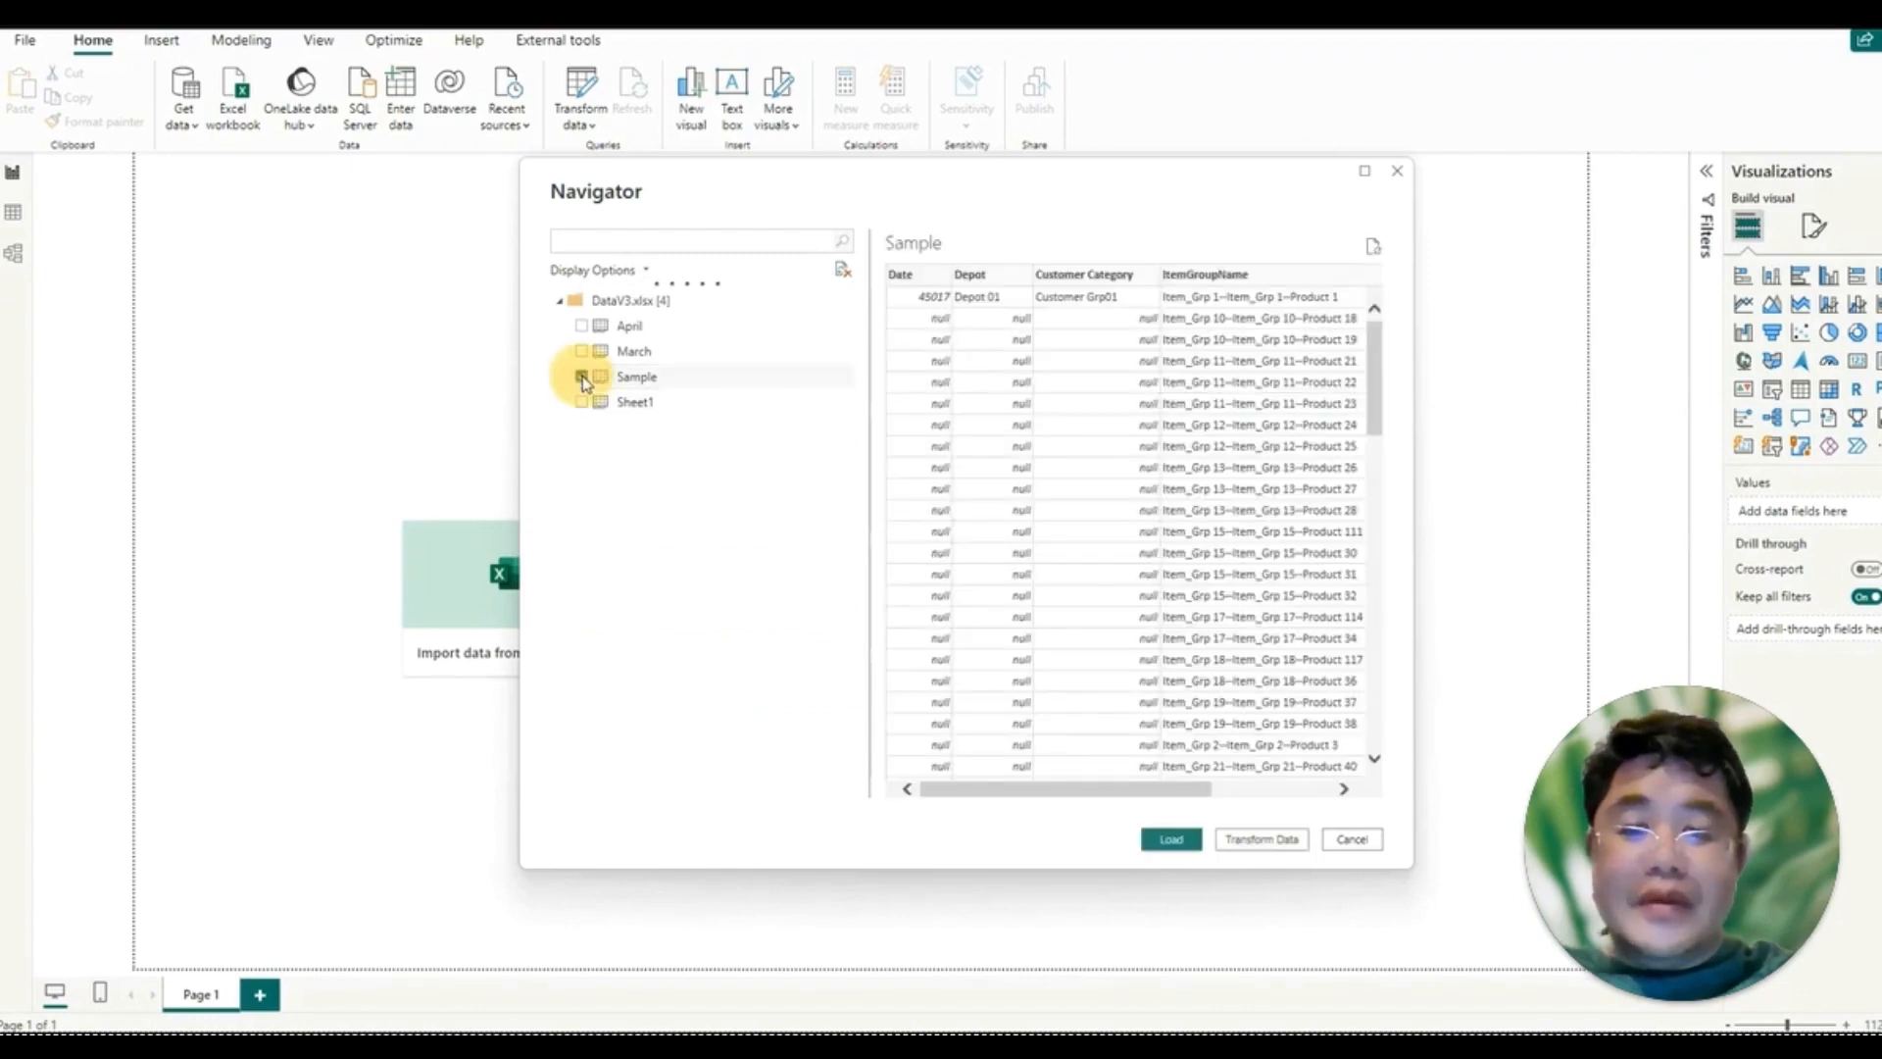
{"action": "left_click", "coordinate": [1277, 847]}
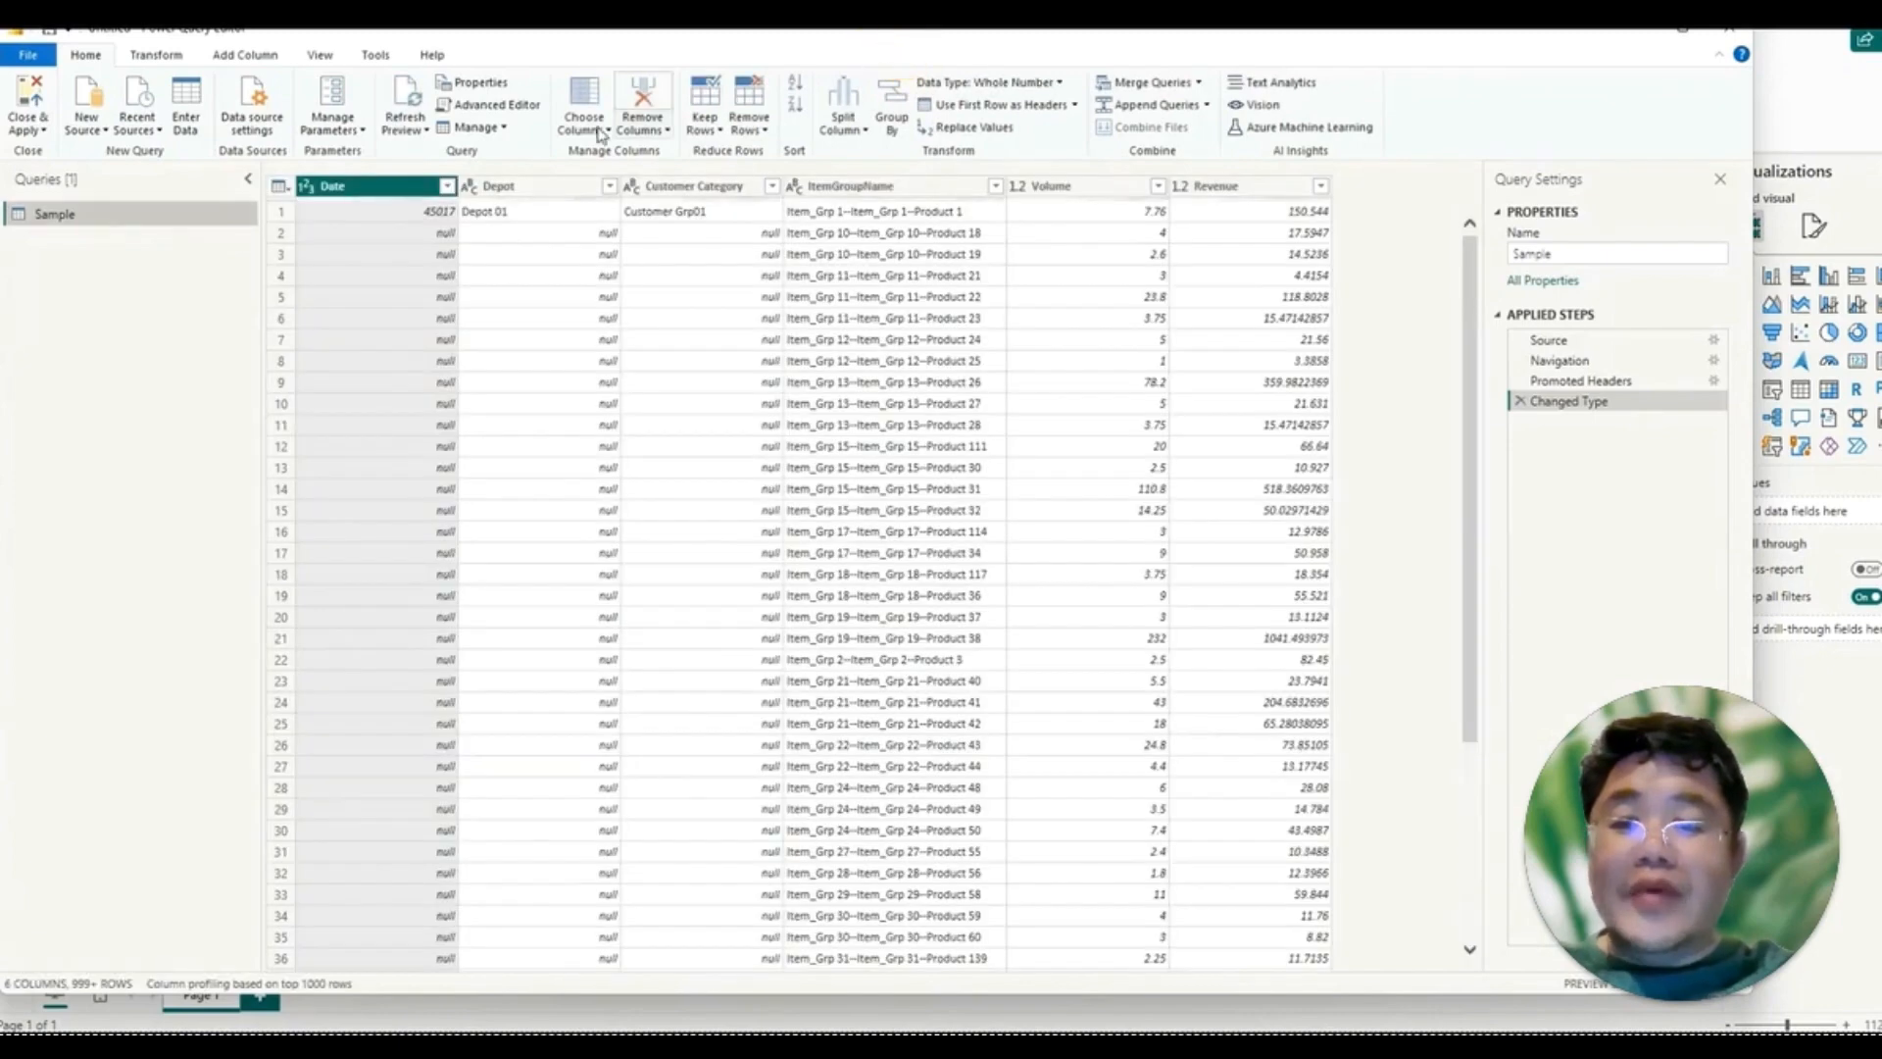
Step: Fill the null cells of the Date column downward
{"action": "left_click", "coordinate": [403, 189]}
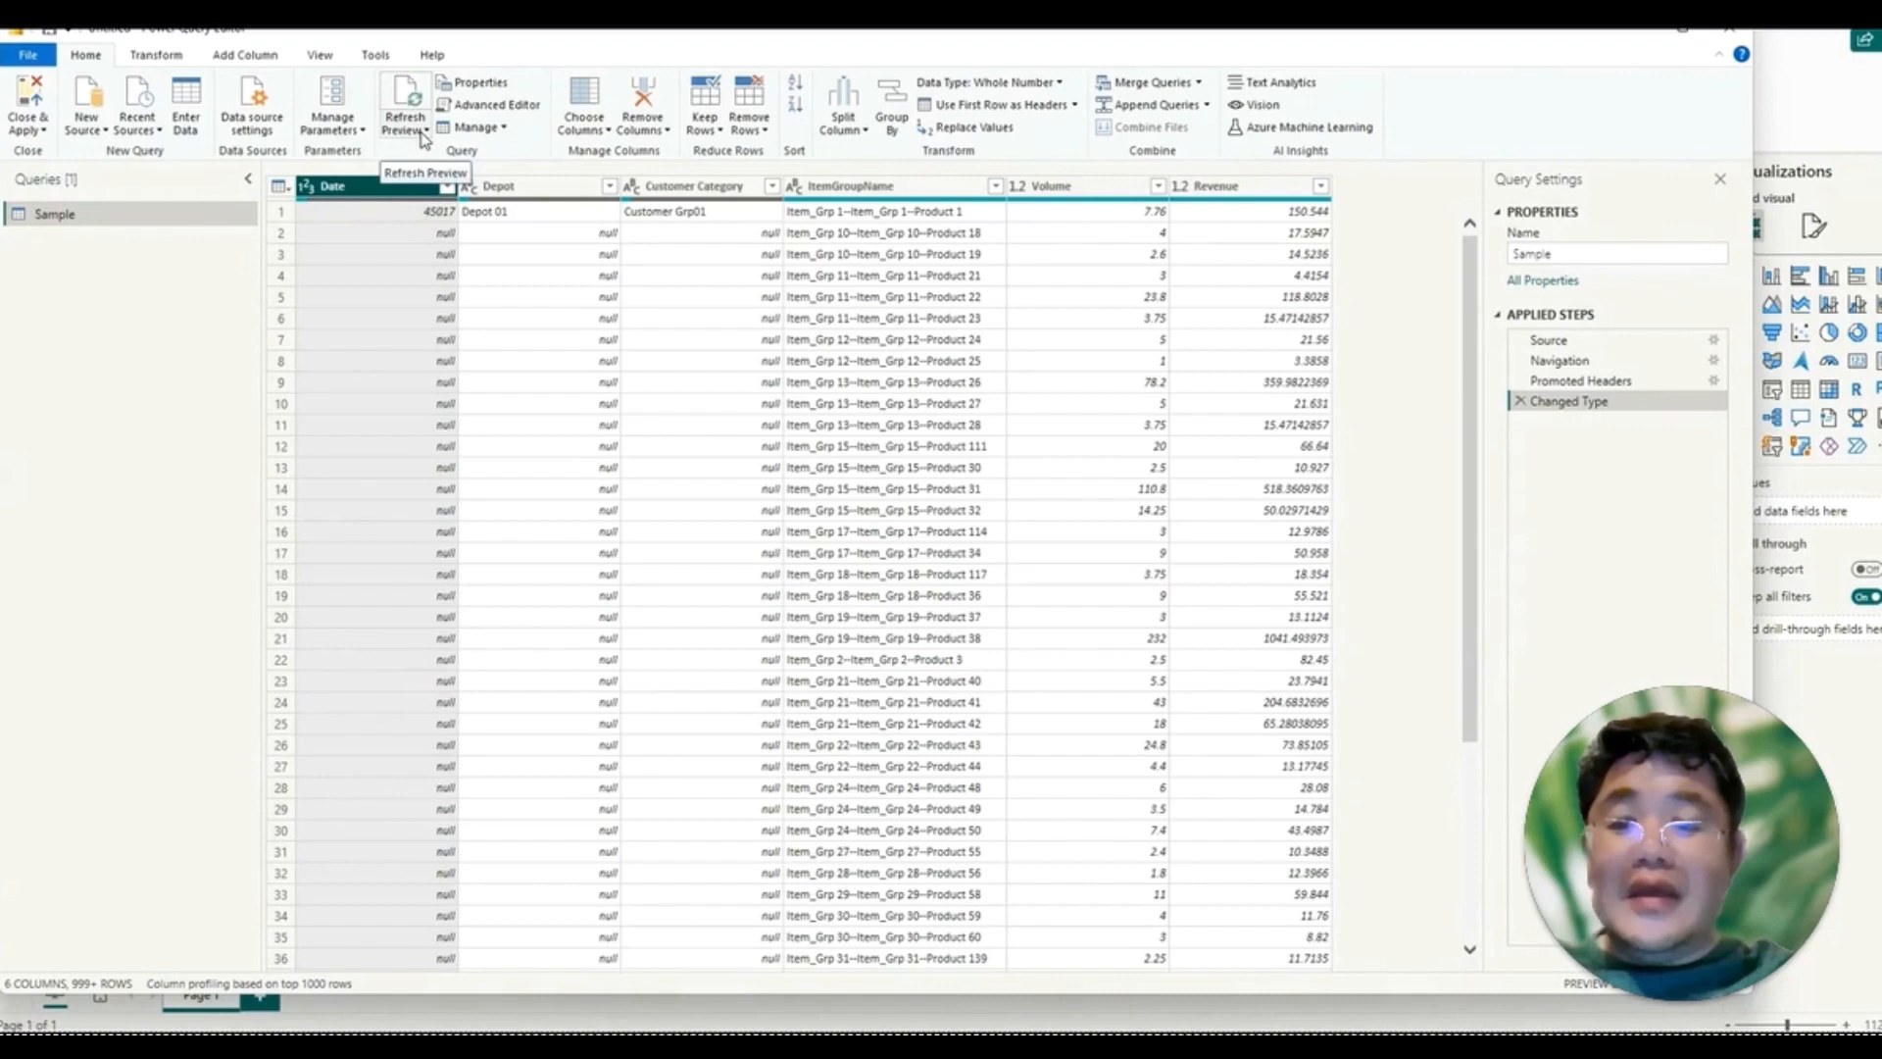
{"action": "left_click", "coordinate": [159, 56]}
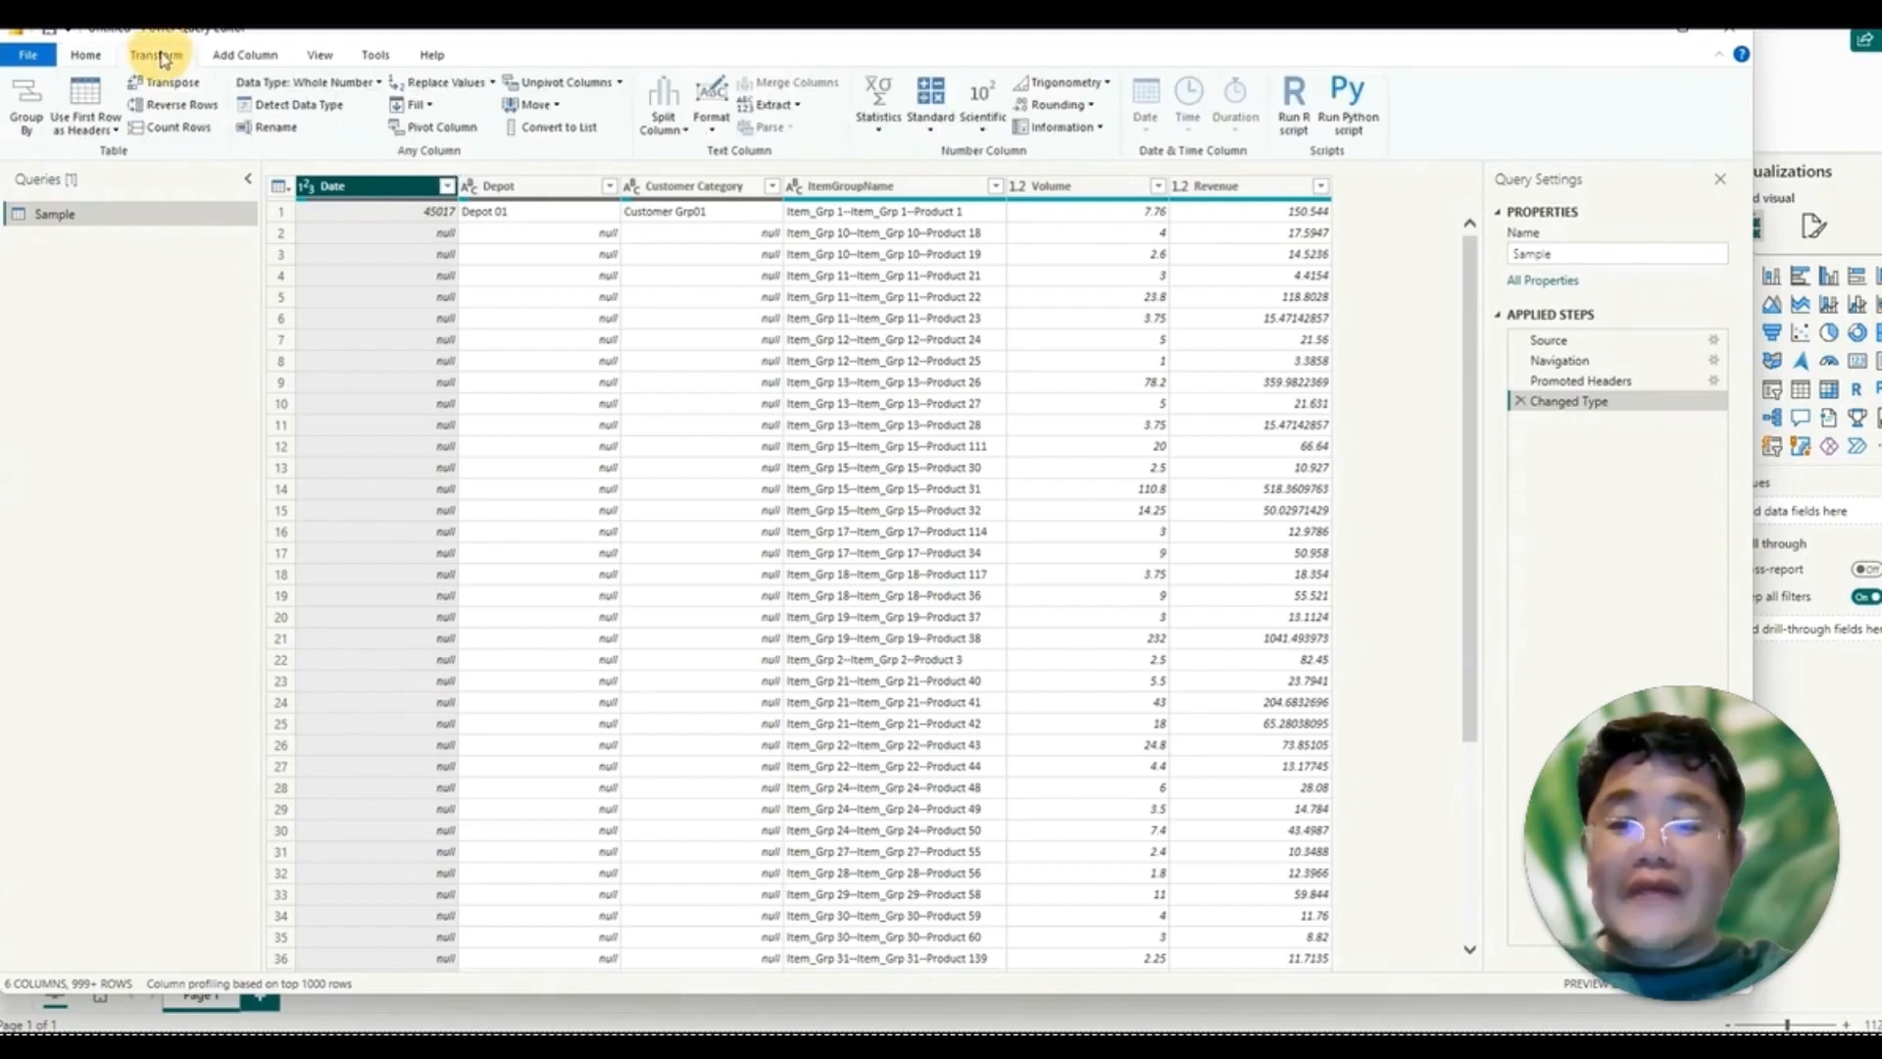
{"action": "left_click", "coordinate": [416, 105]}
{"action": "left_click", "coordinate": [439, 130]}
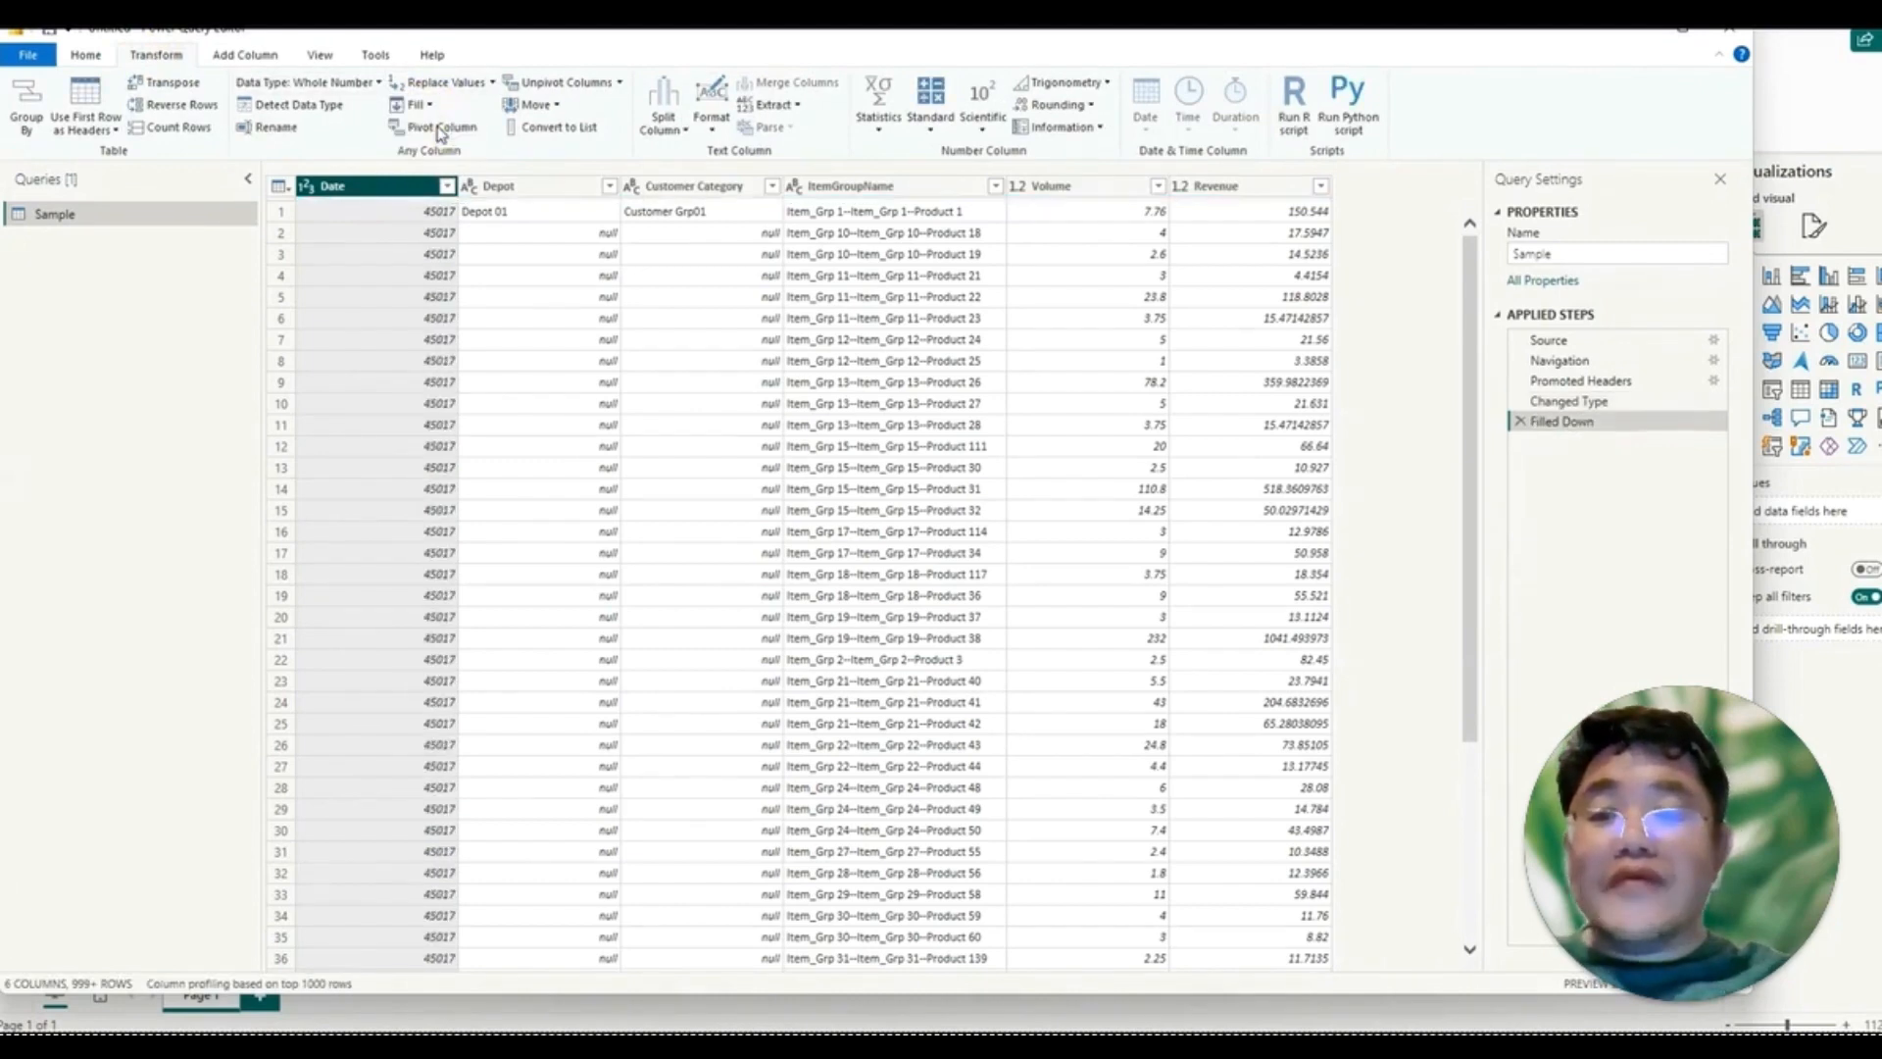
Step: Fill the null cells of the Depot and Customer Category columns downward
{"action": "left_click", "coordinate": [537, 186]}
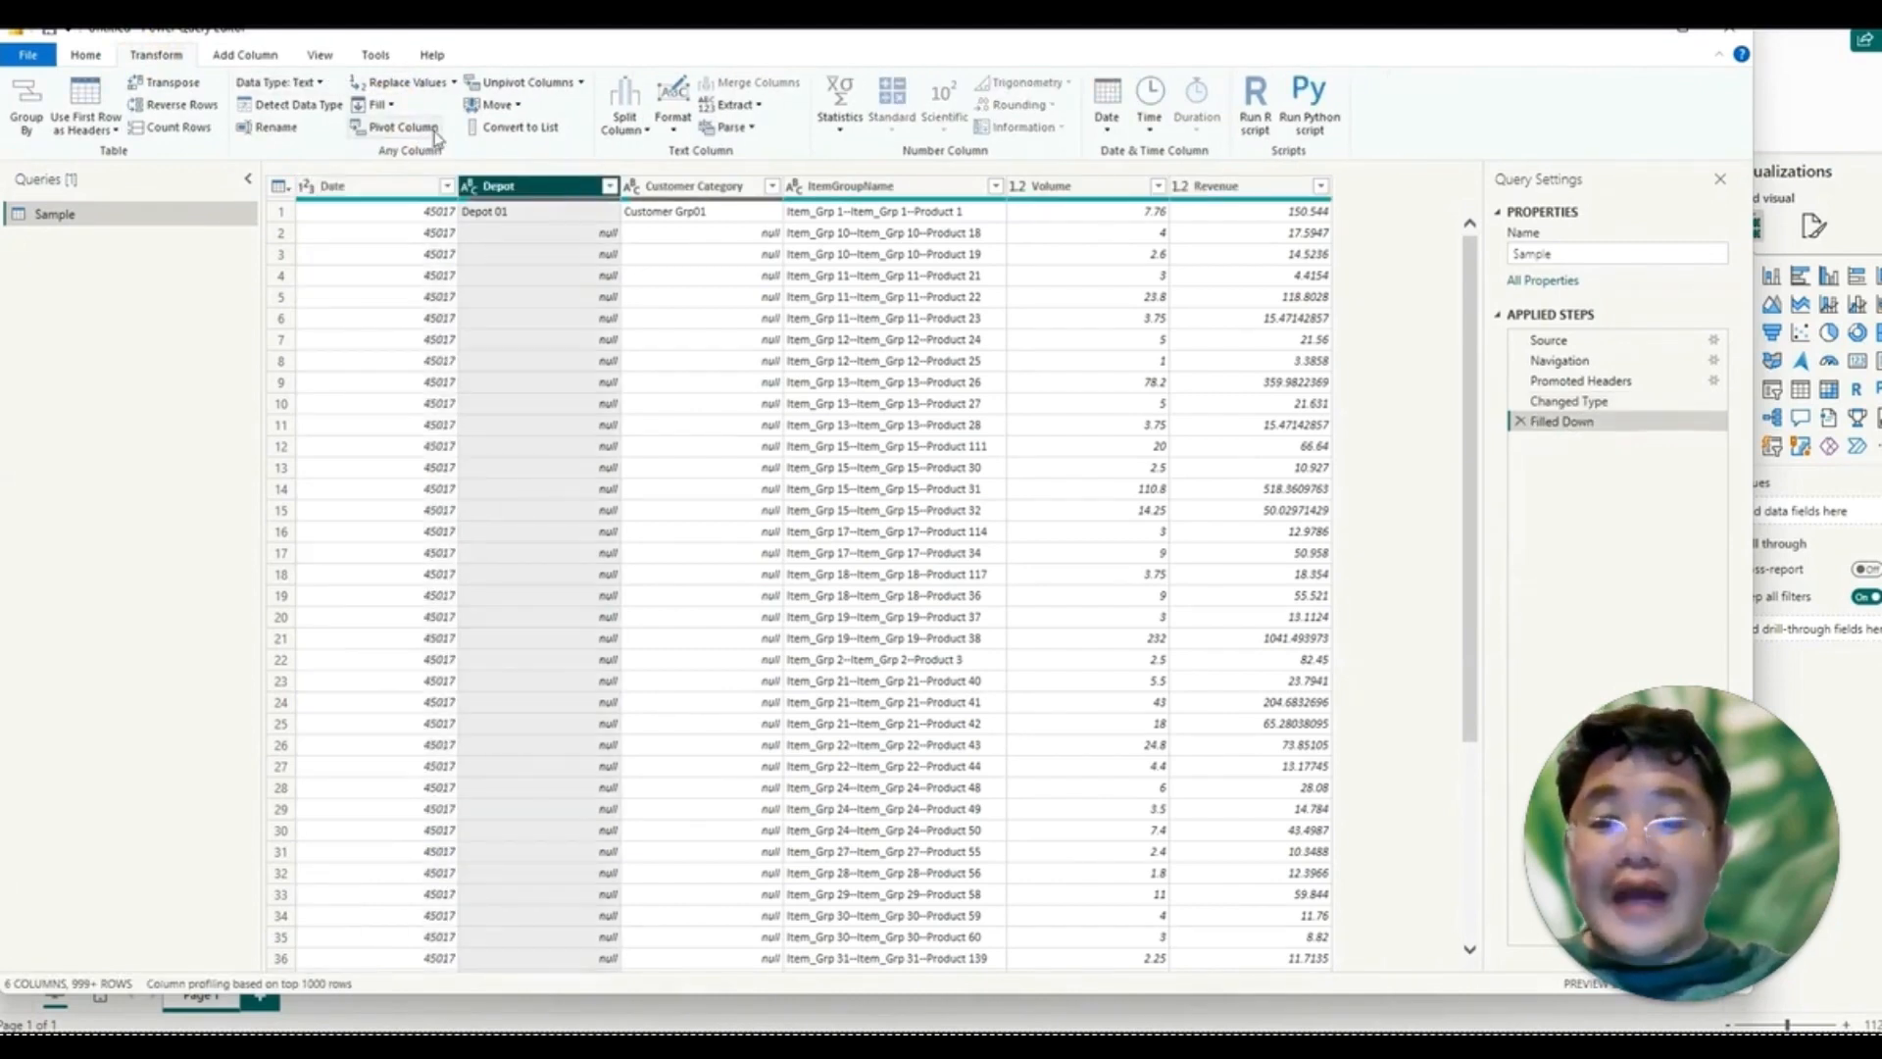
{"action": "left_click", "coordinate": [392, 105]}
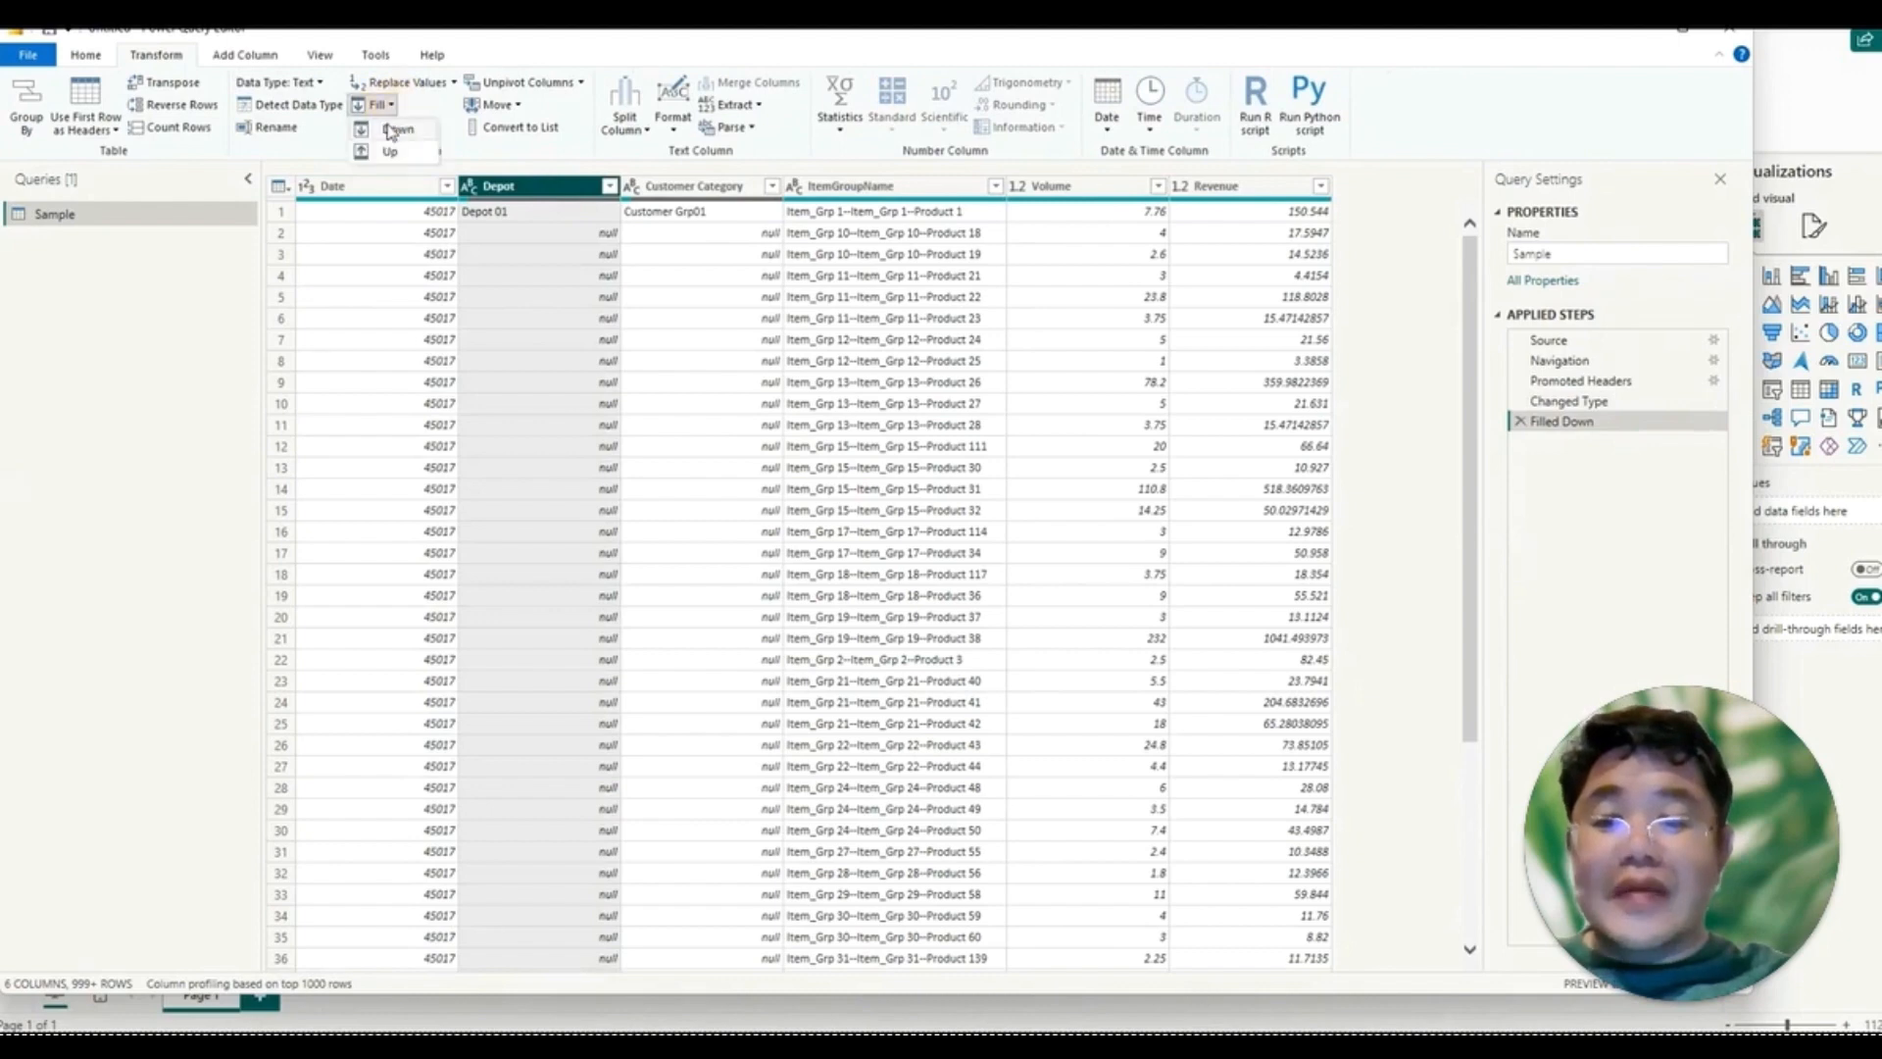
{"action": "left_click", "coordinate": [390, 130]}
{"action": "left_click", "coordinate": [686, 186]}
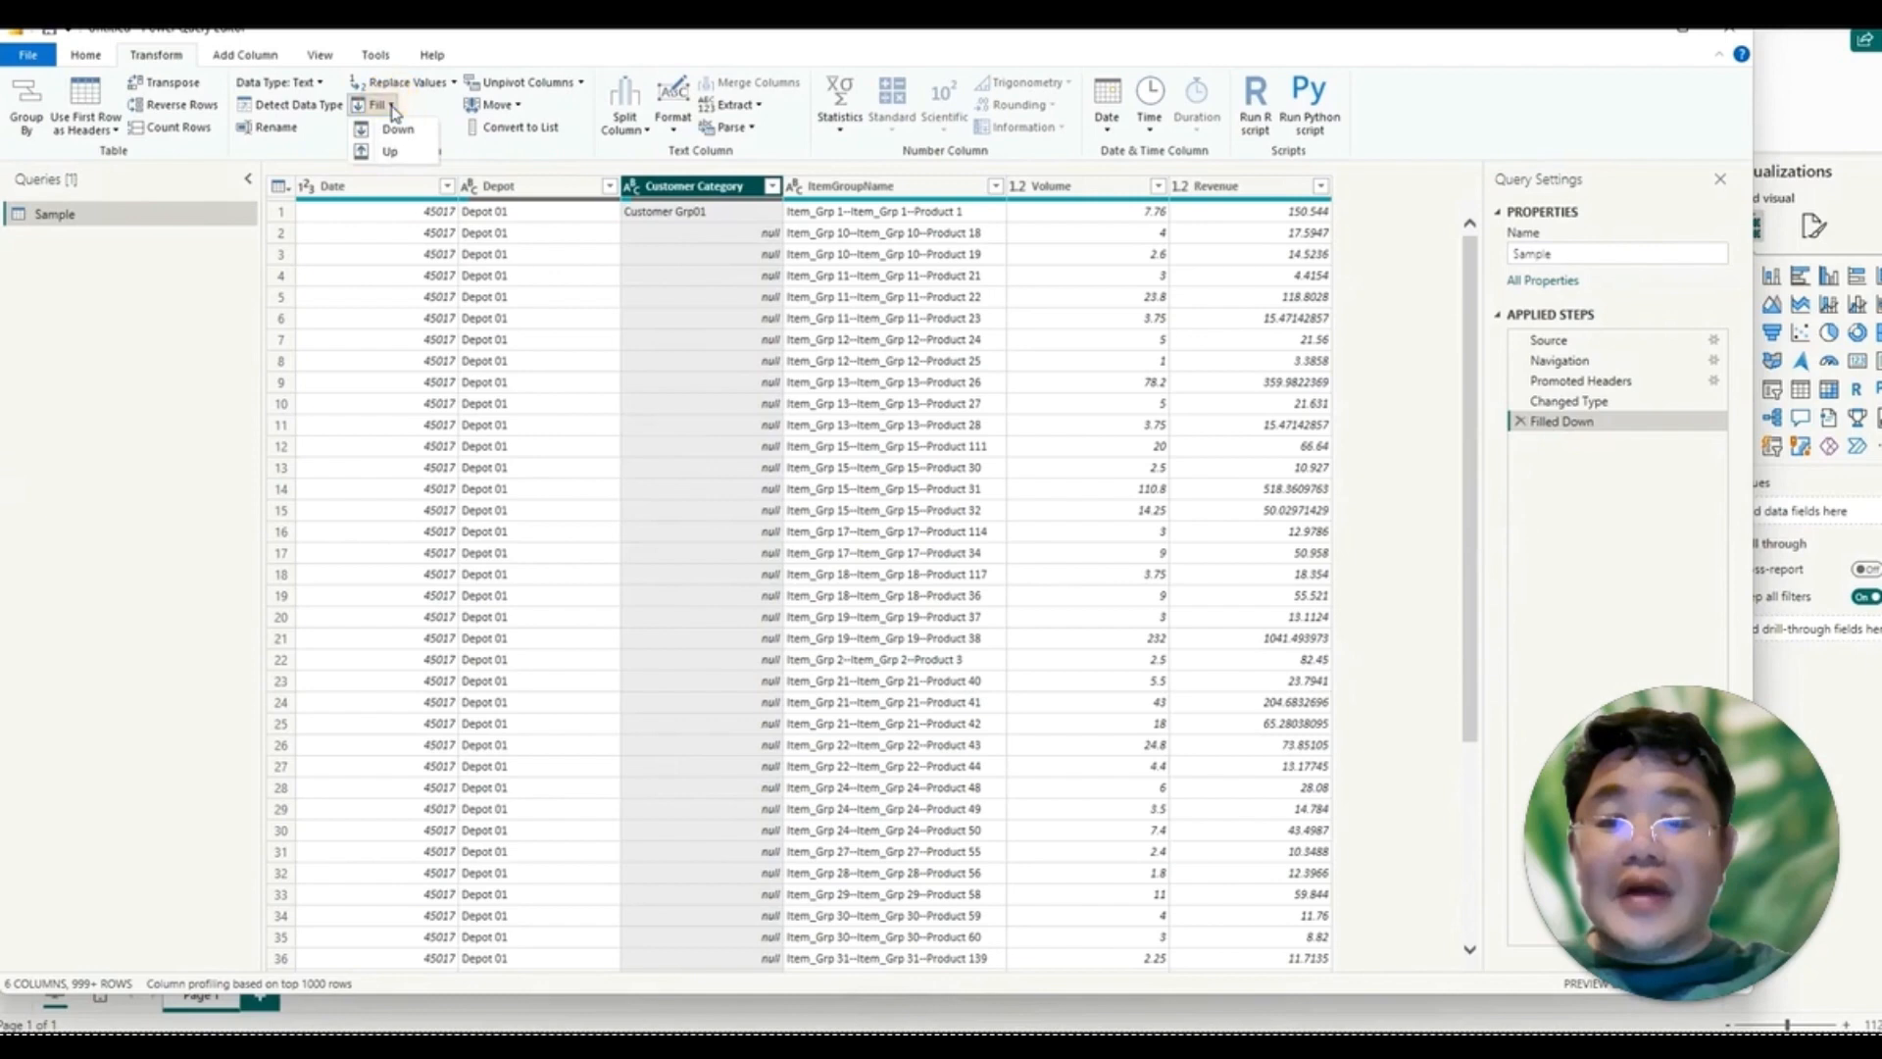
{"action": "left_click", "coordinate": [398, 131]}
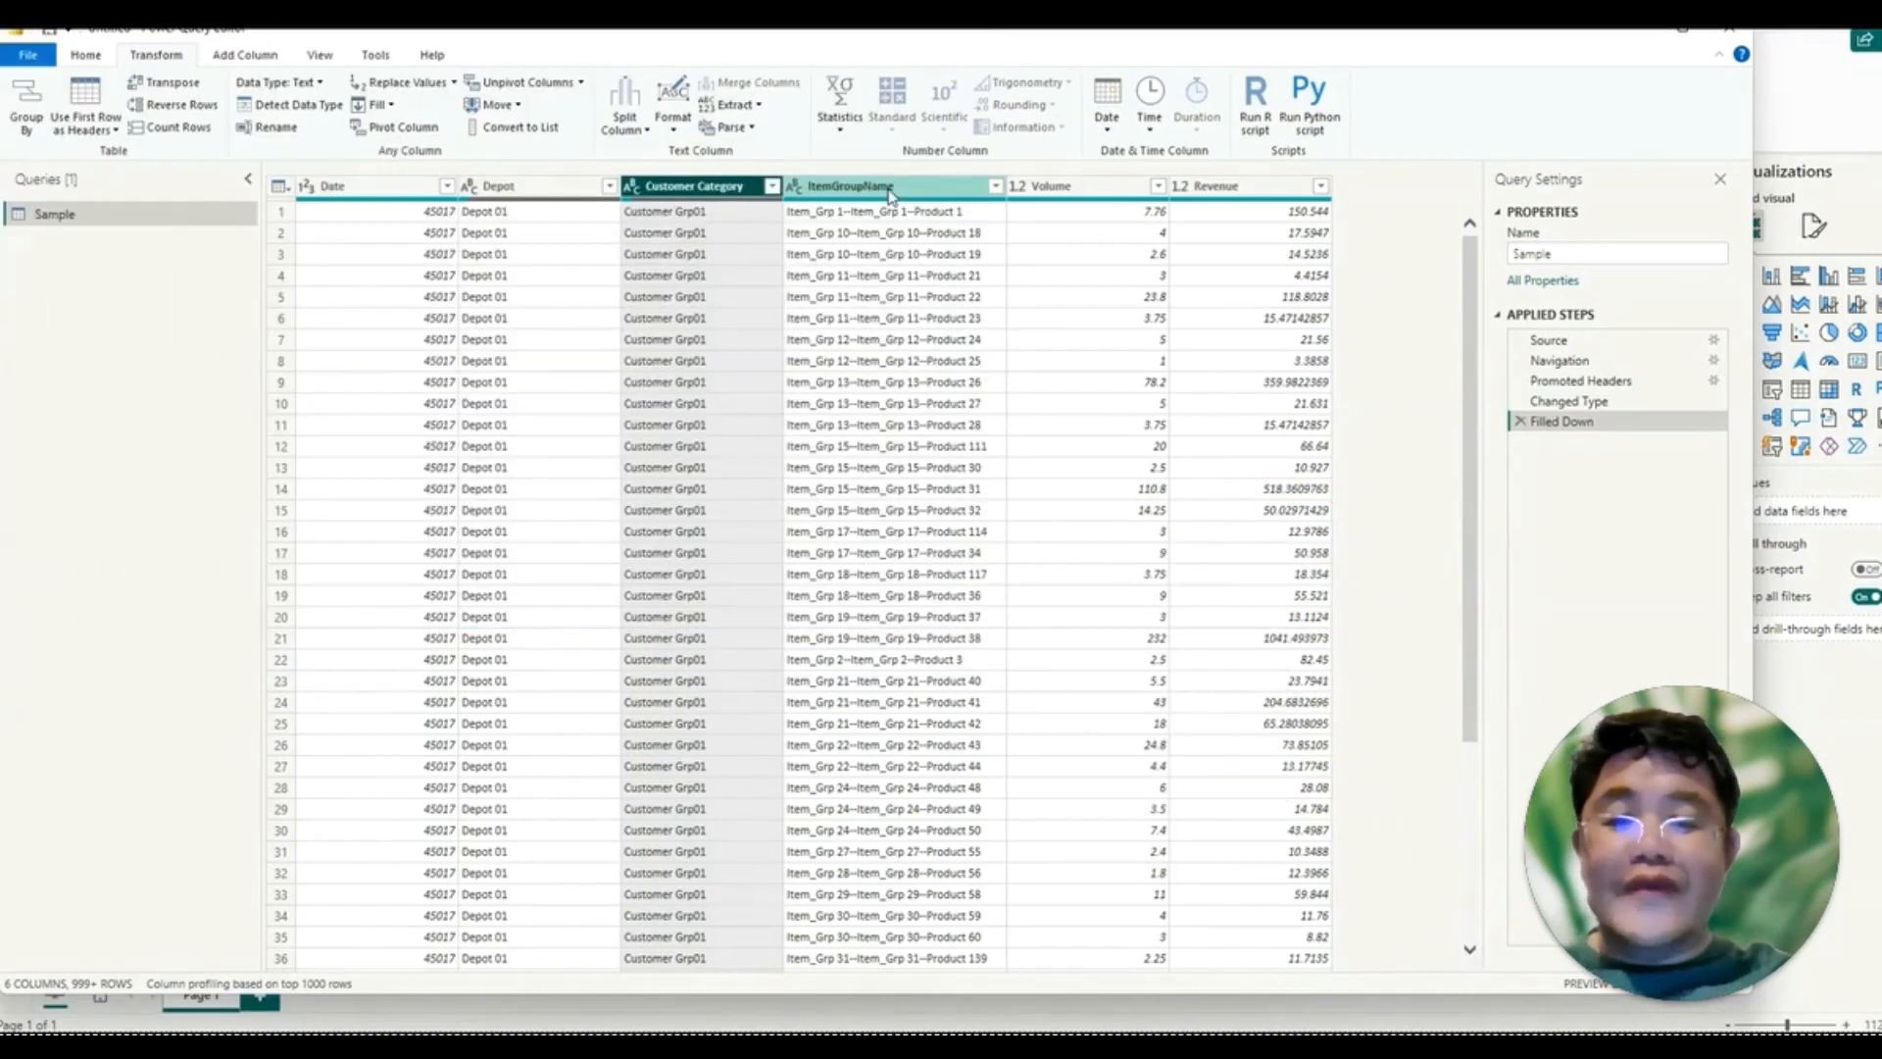
Step: Load the full list of Depot values and filter out the rows whose Depot is 0
{"action": "left_click", "coordinate": [889, 188]}
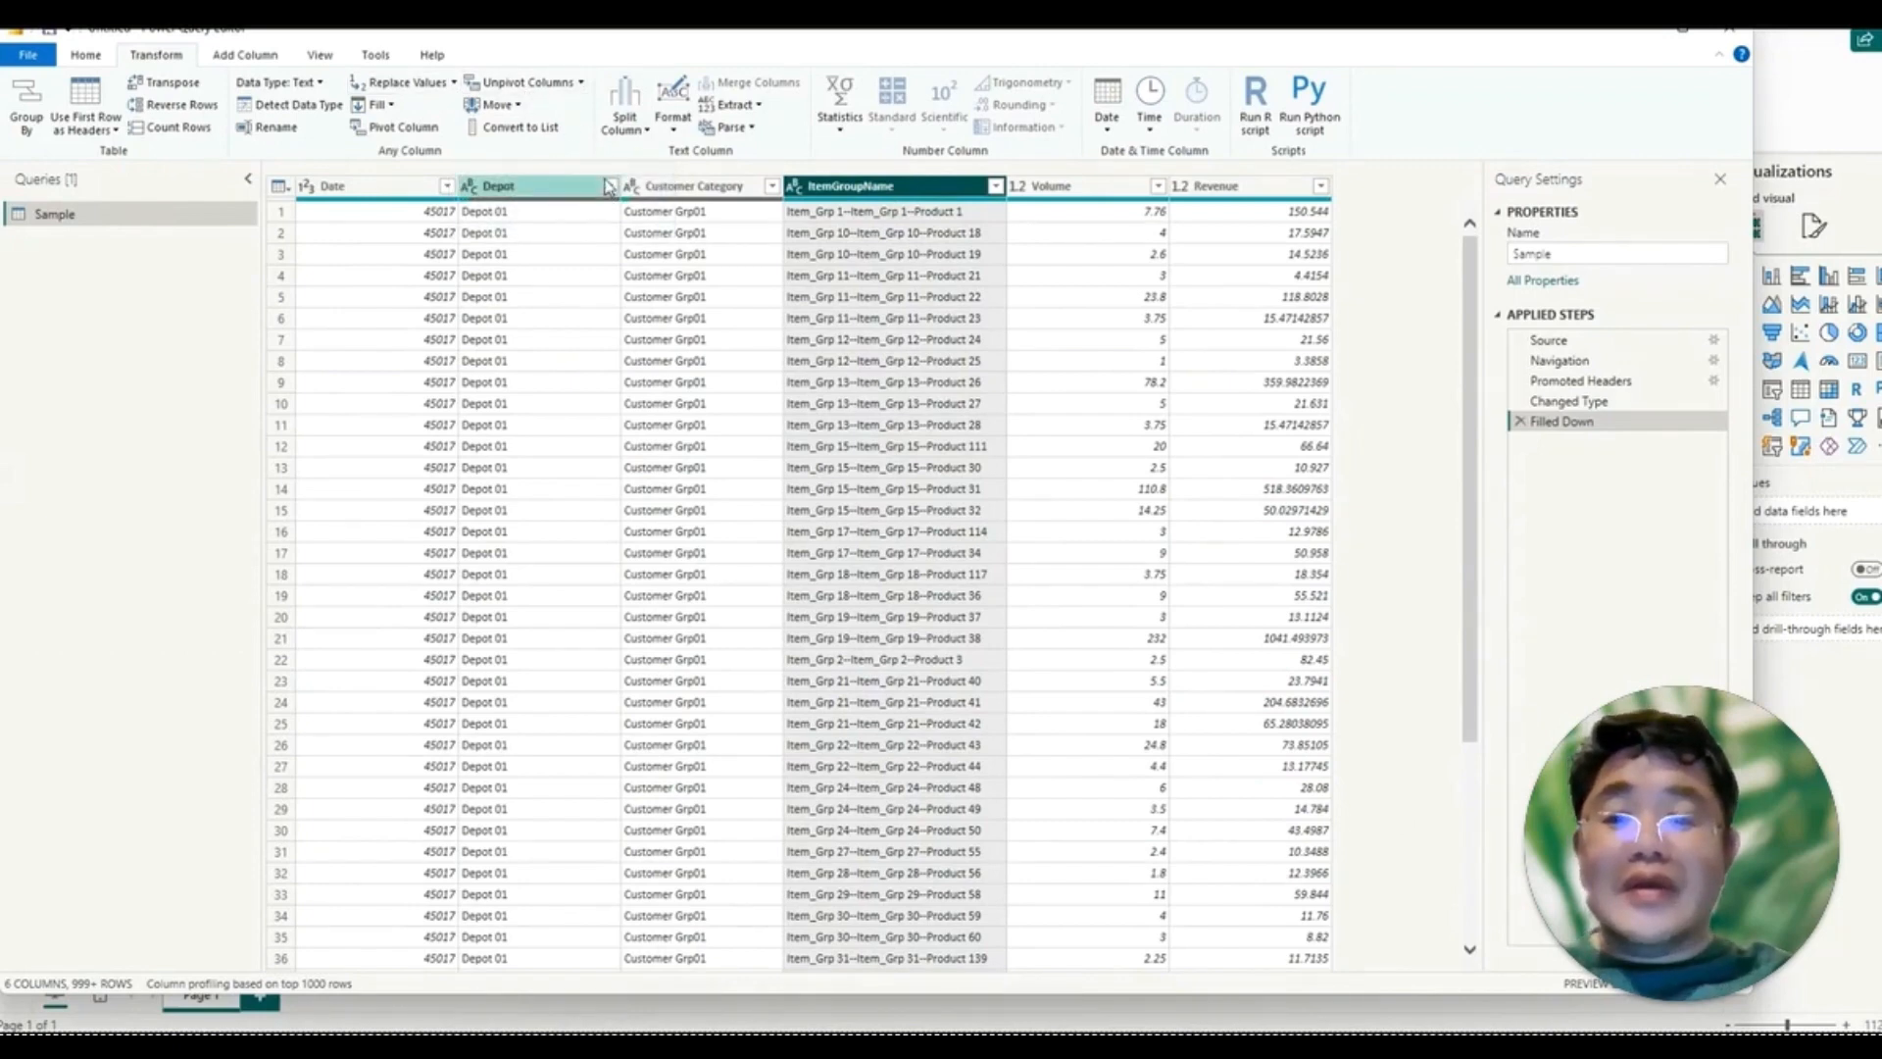
{"action": "left_click", "coordinate": [604, 189]}
{"action": "left_click", "coordinate": [610, 188]}
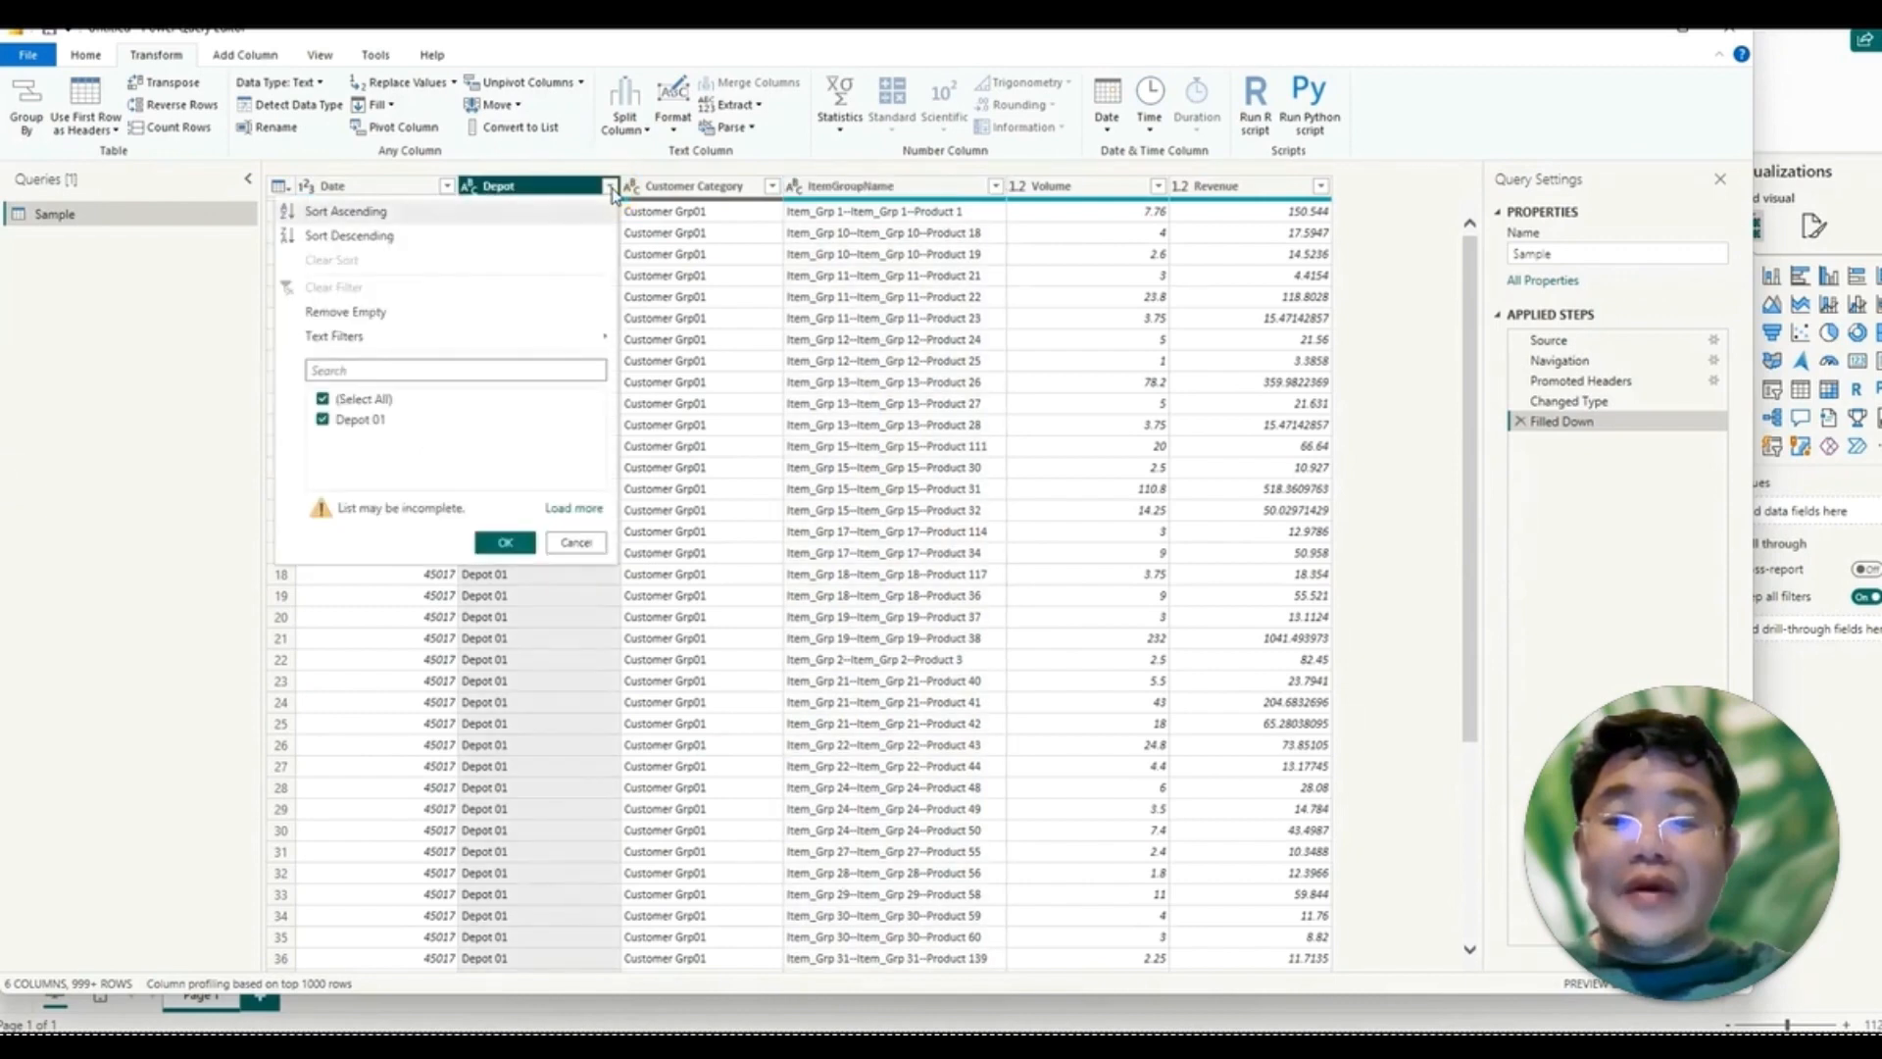
{"action": "left_click", "coordinate": [559, 510]}
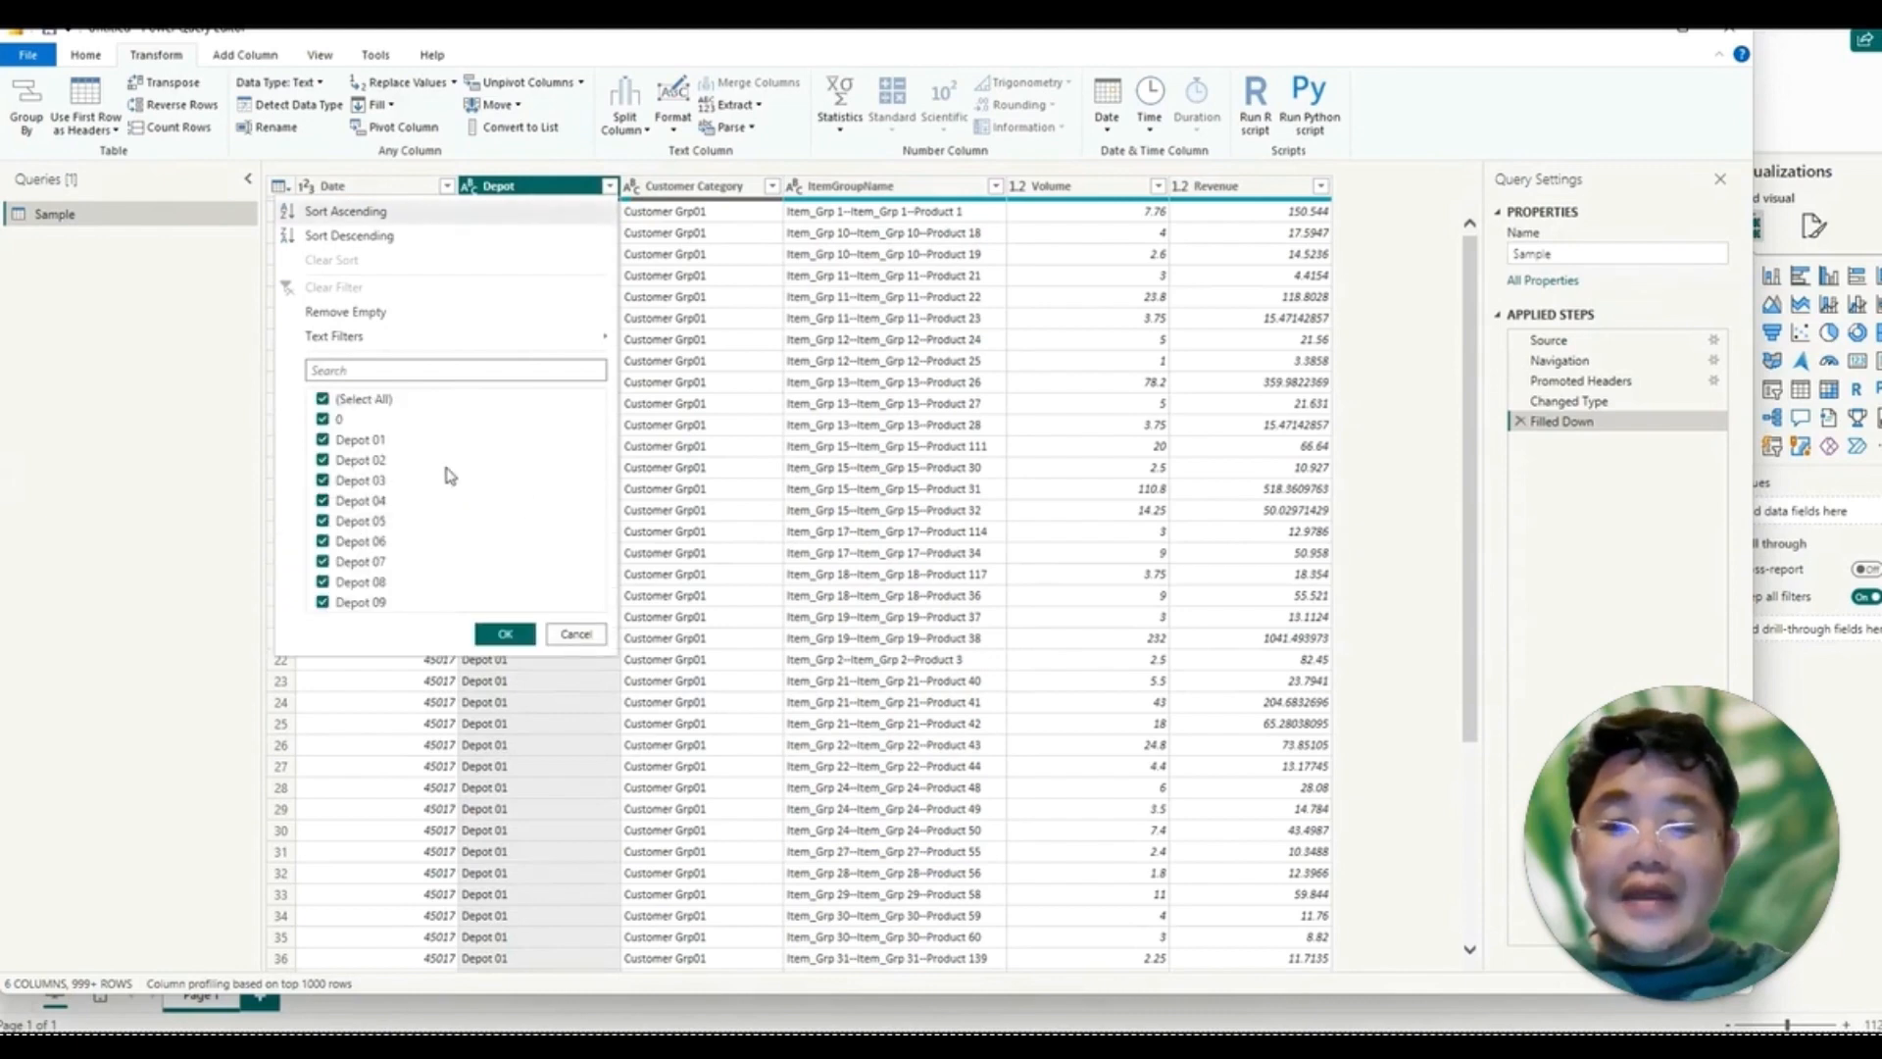
{"action": "left_click", "coordinate": [322, 420]}
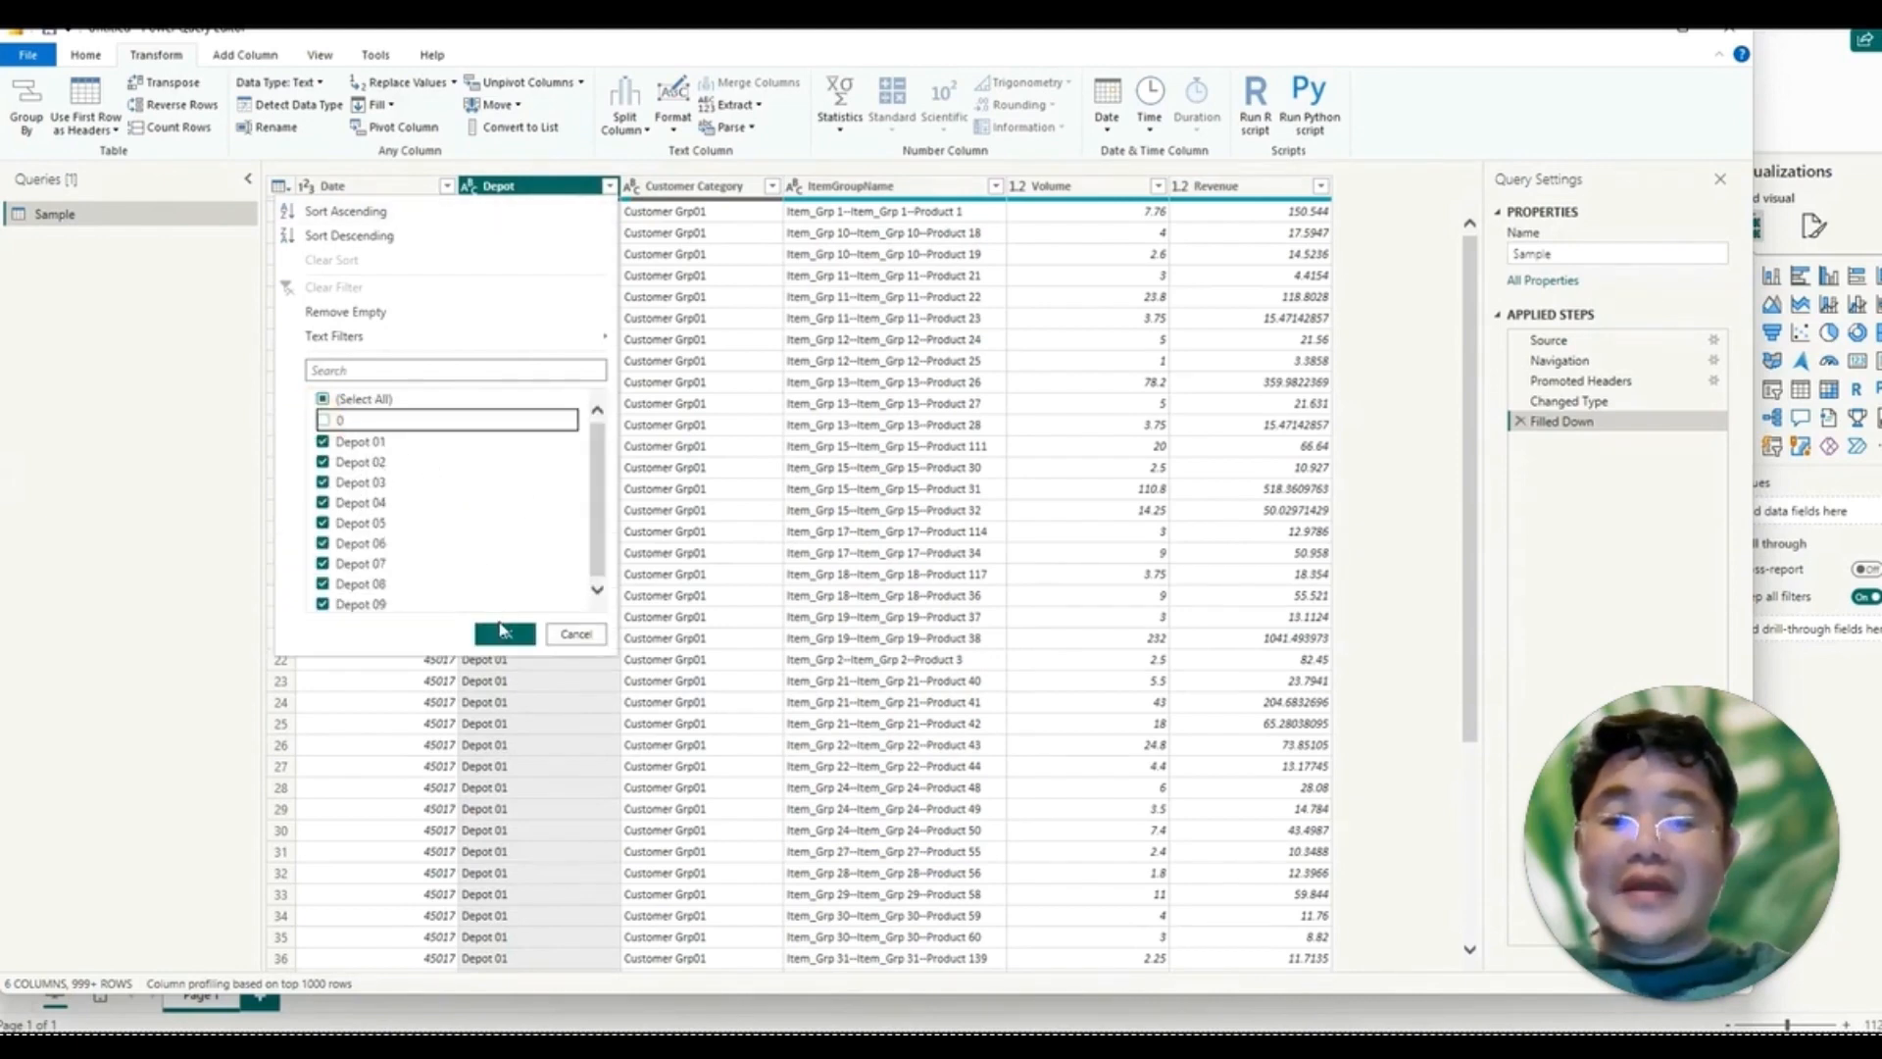
{"action": "left_click", "coordinate": [502, 635]}
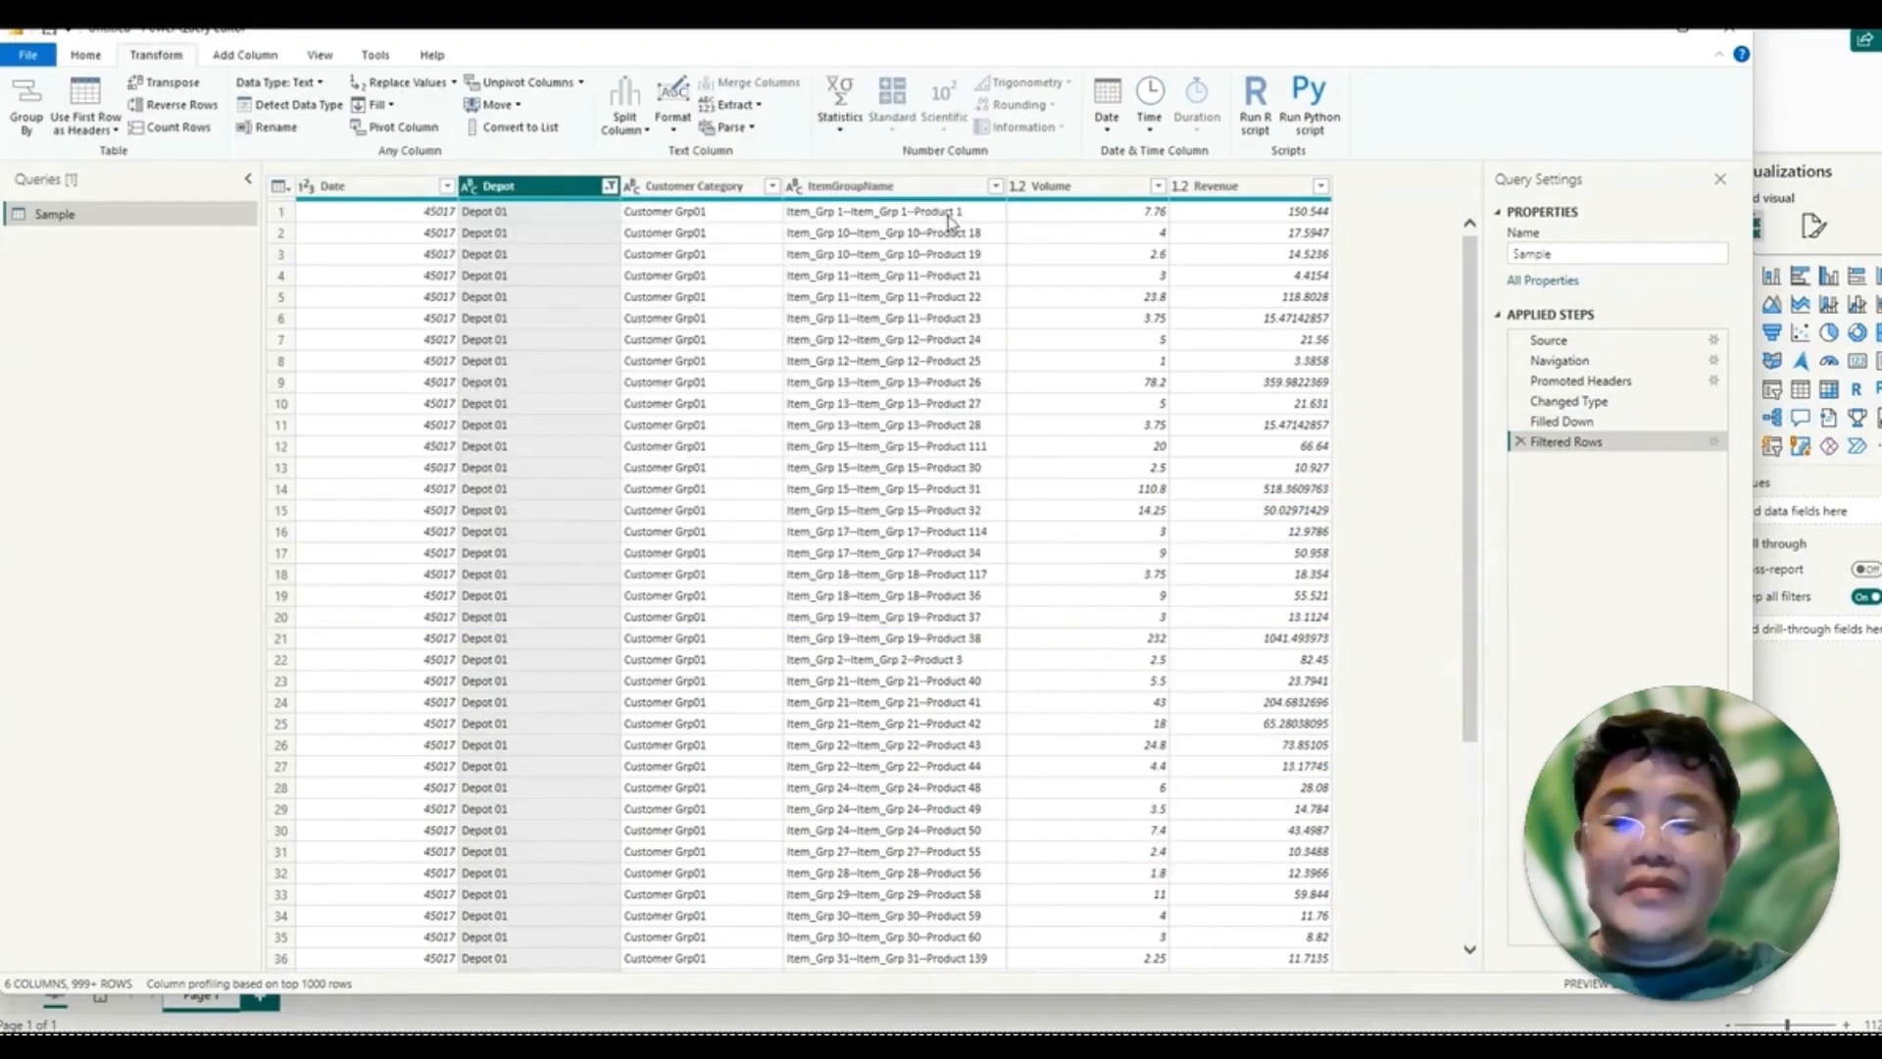
Step: Split the ItemGroupName column by the custom delimiter "--" at each occurrence
{"action": "left_click", "coordinate": [995, 189]}
{"action": "left_click", "coordinate": [995, 189]}
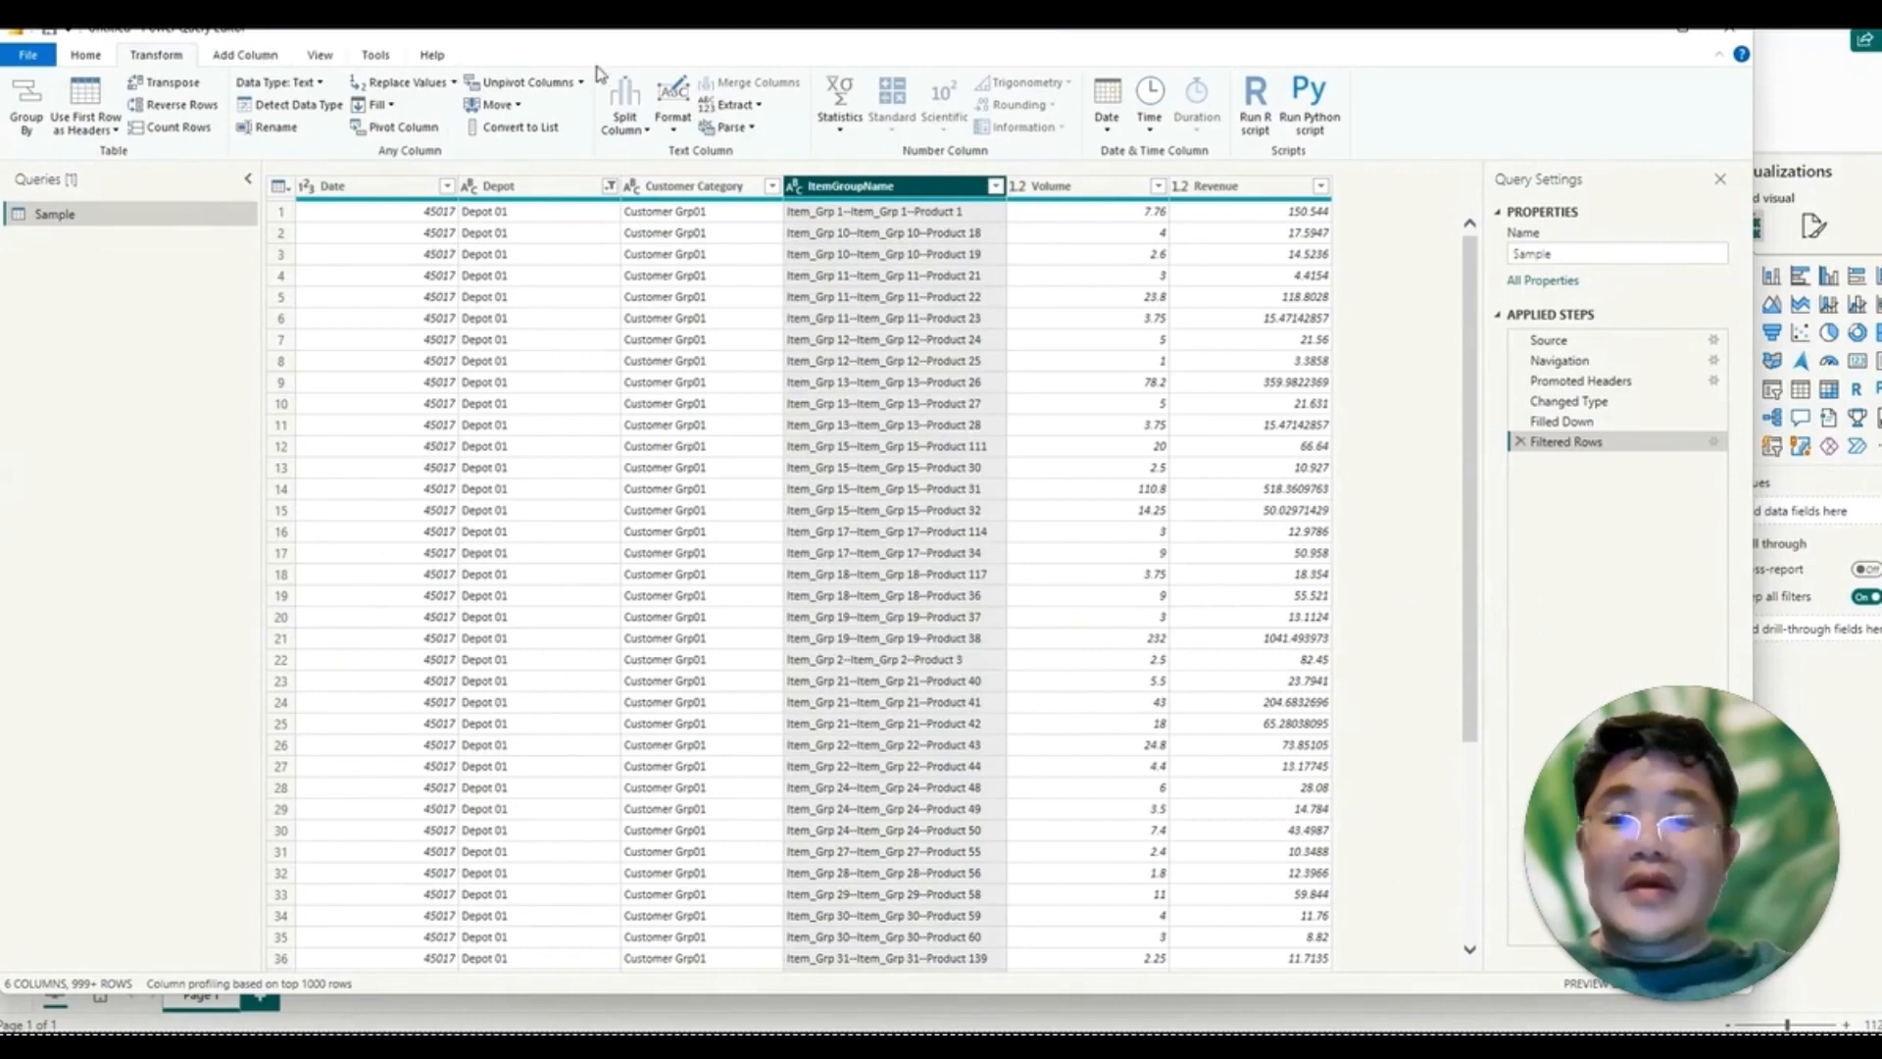
{"action": "left_click", "coordinate": [634, 98]}
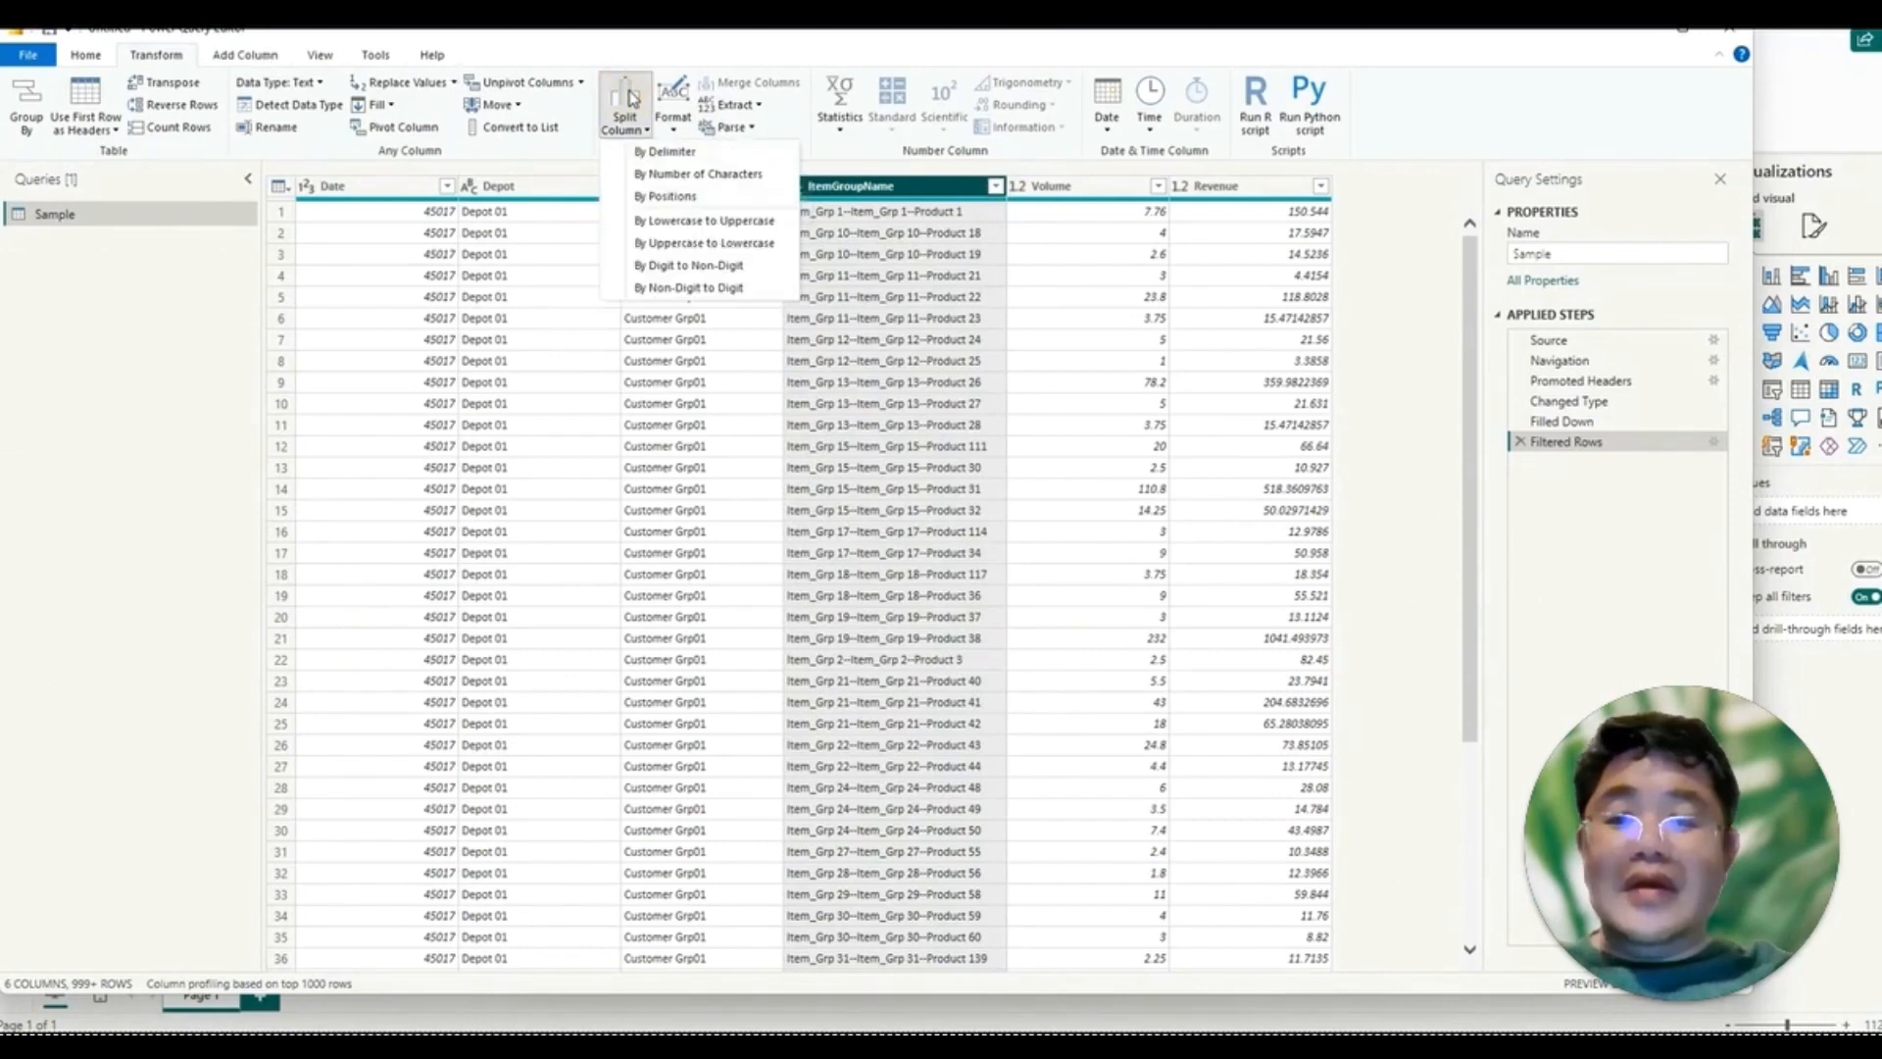
{"action": "left_click", "coordinate": [657, 152]}
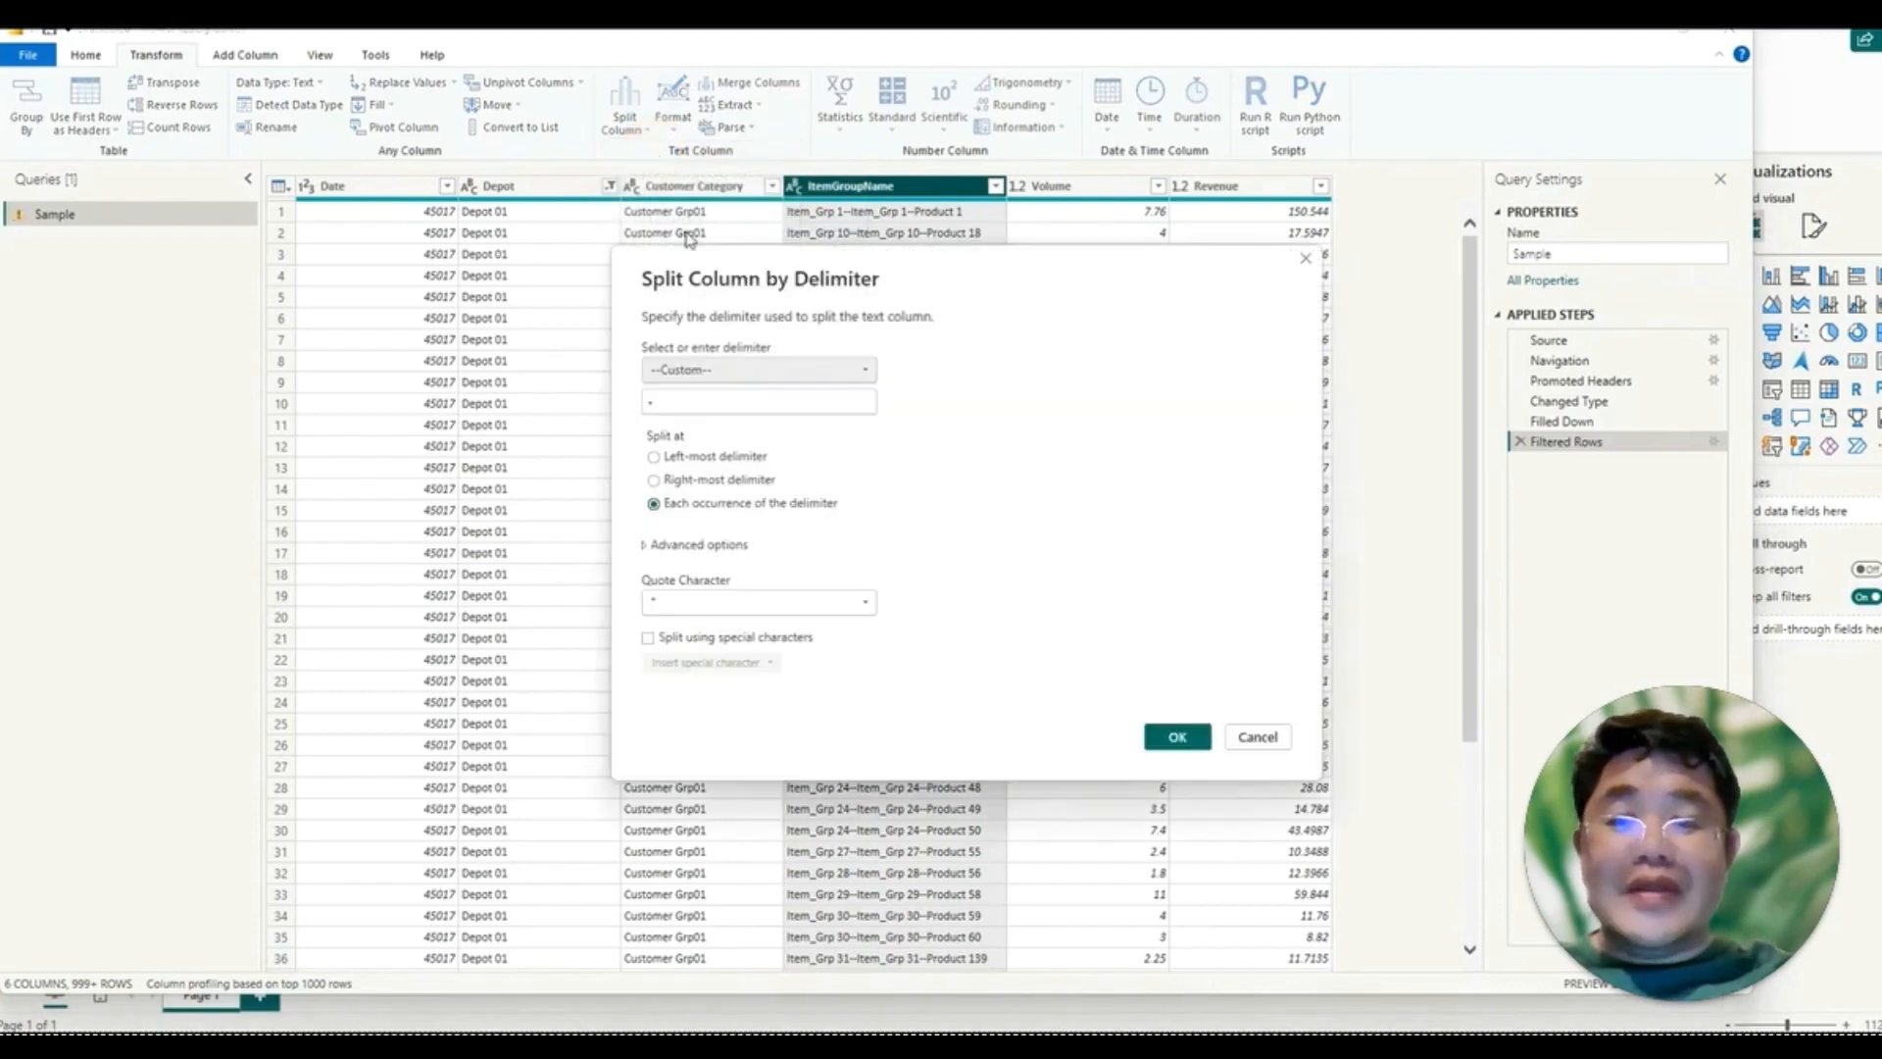
{"action": "left_click", "coordinate": [731, 403]}
{"action": "type", "text": "--"}
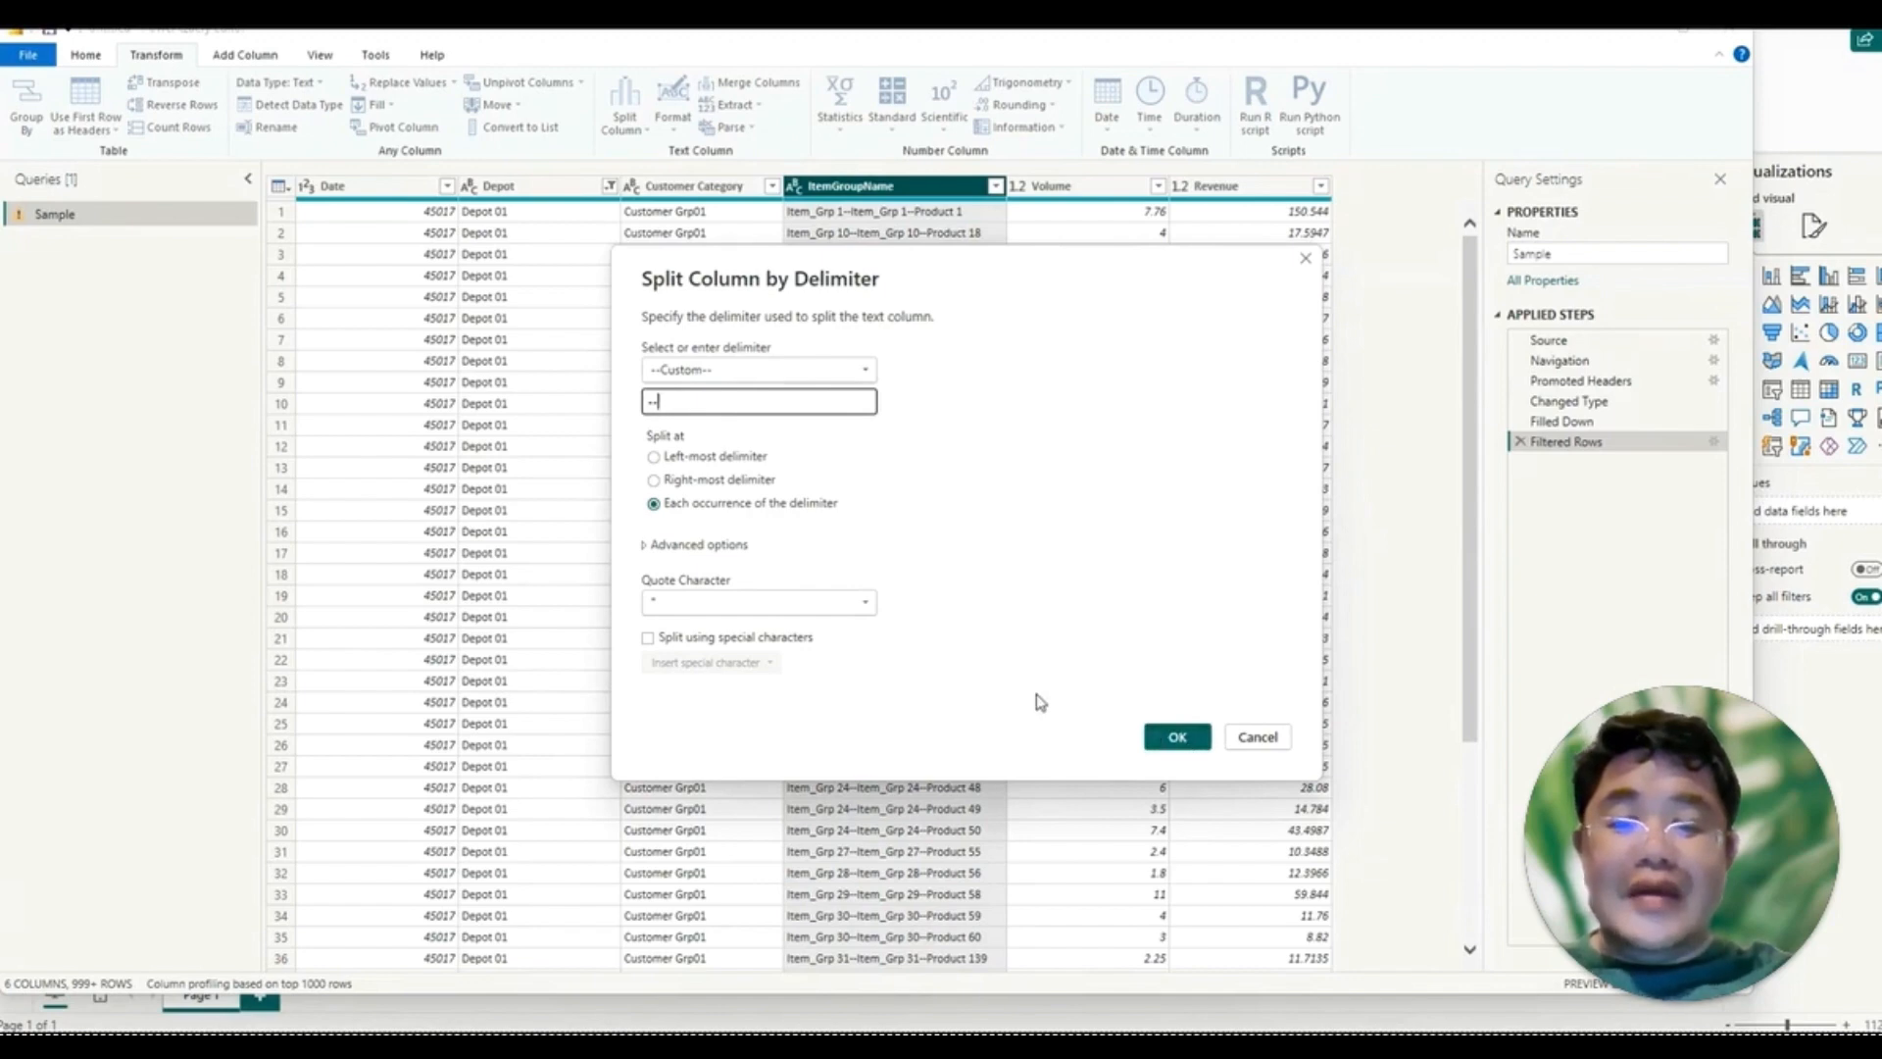
{"action": "left_click", "coordinate": [1164, 745]}
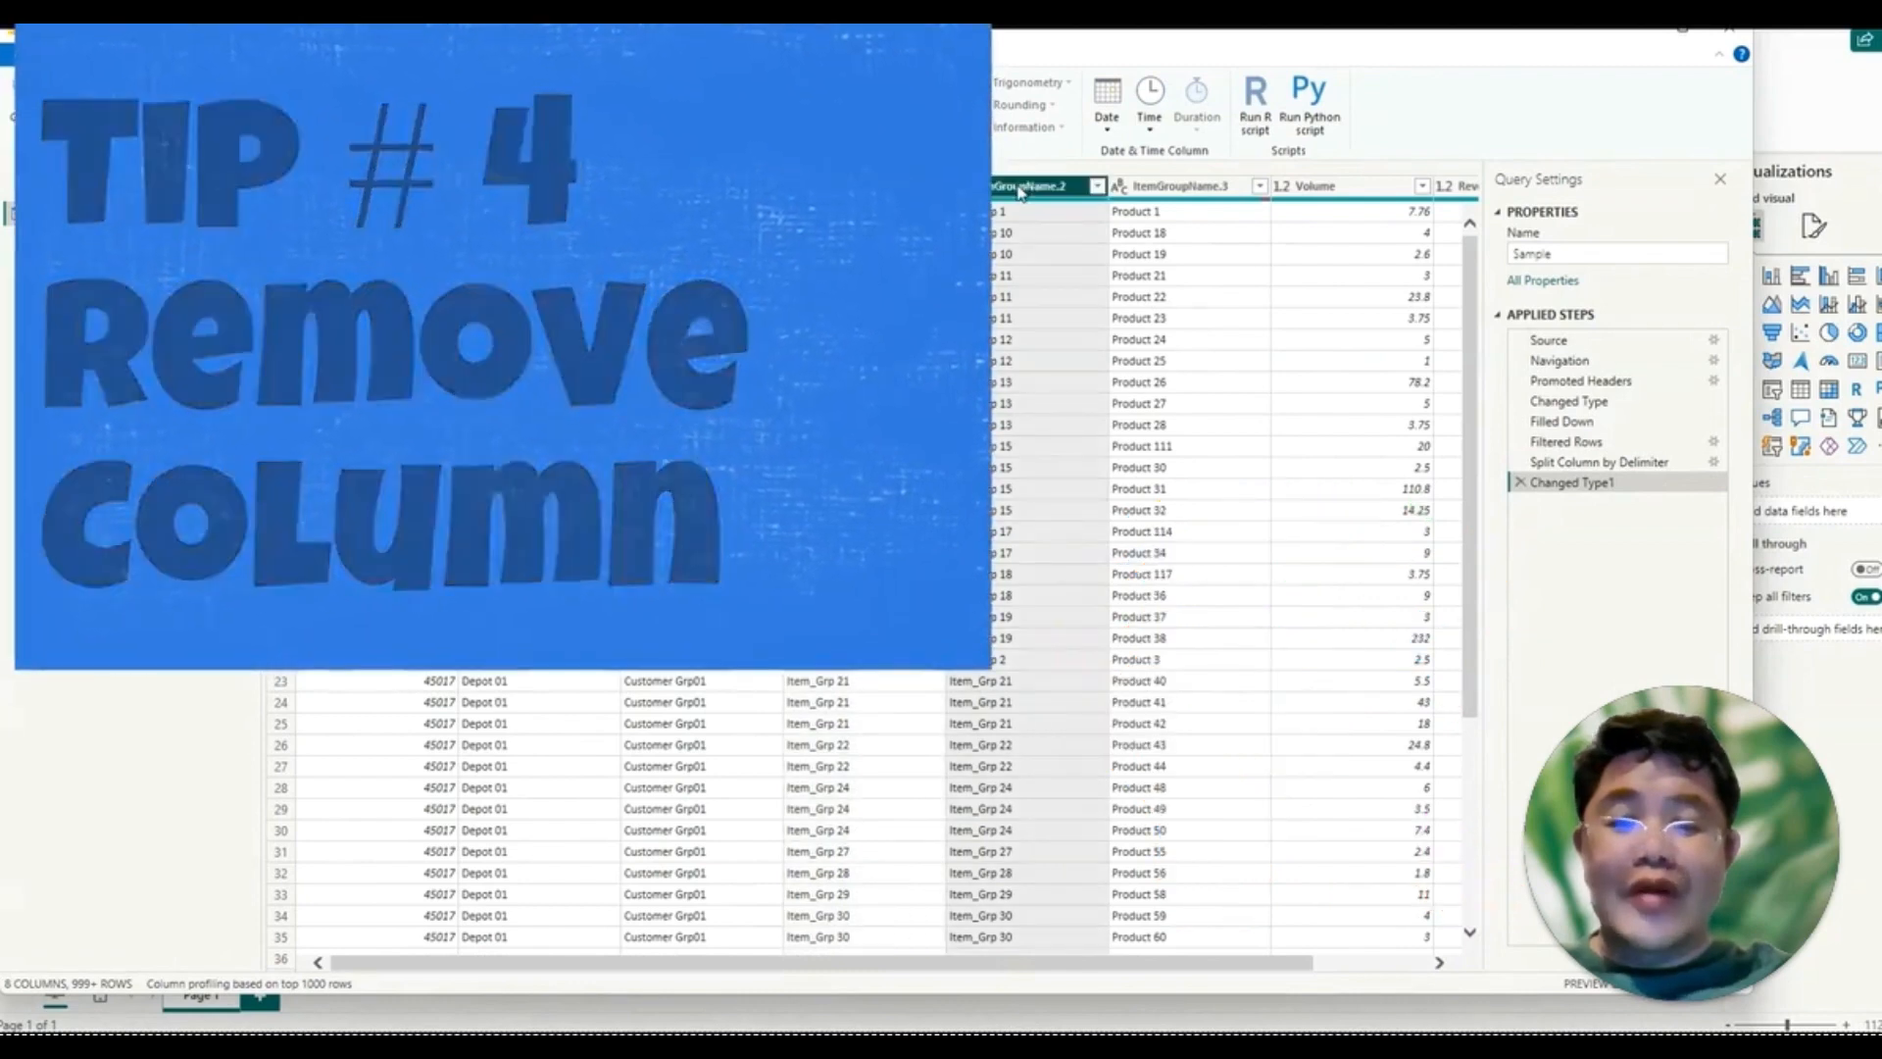
Step: Remove the duplicate item group column ItemGroupName.2
{"action": "right_click", "coordinate": [1020, 189]}
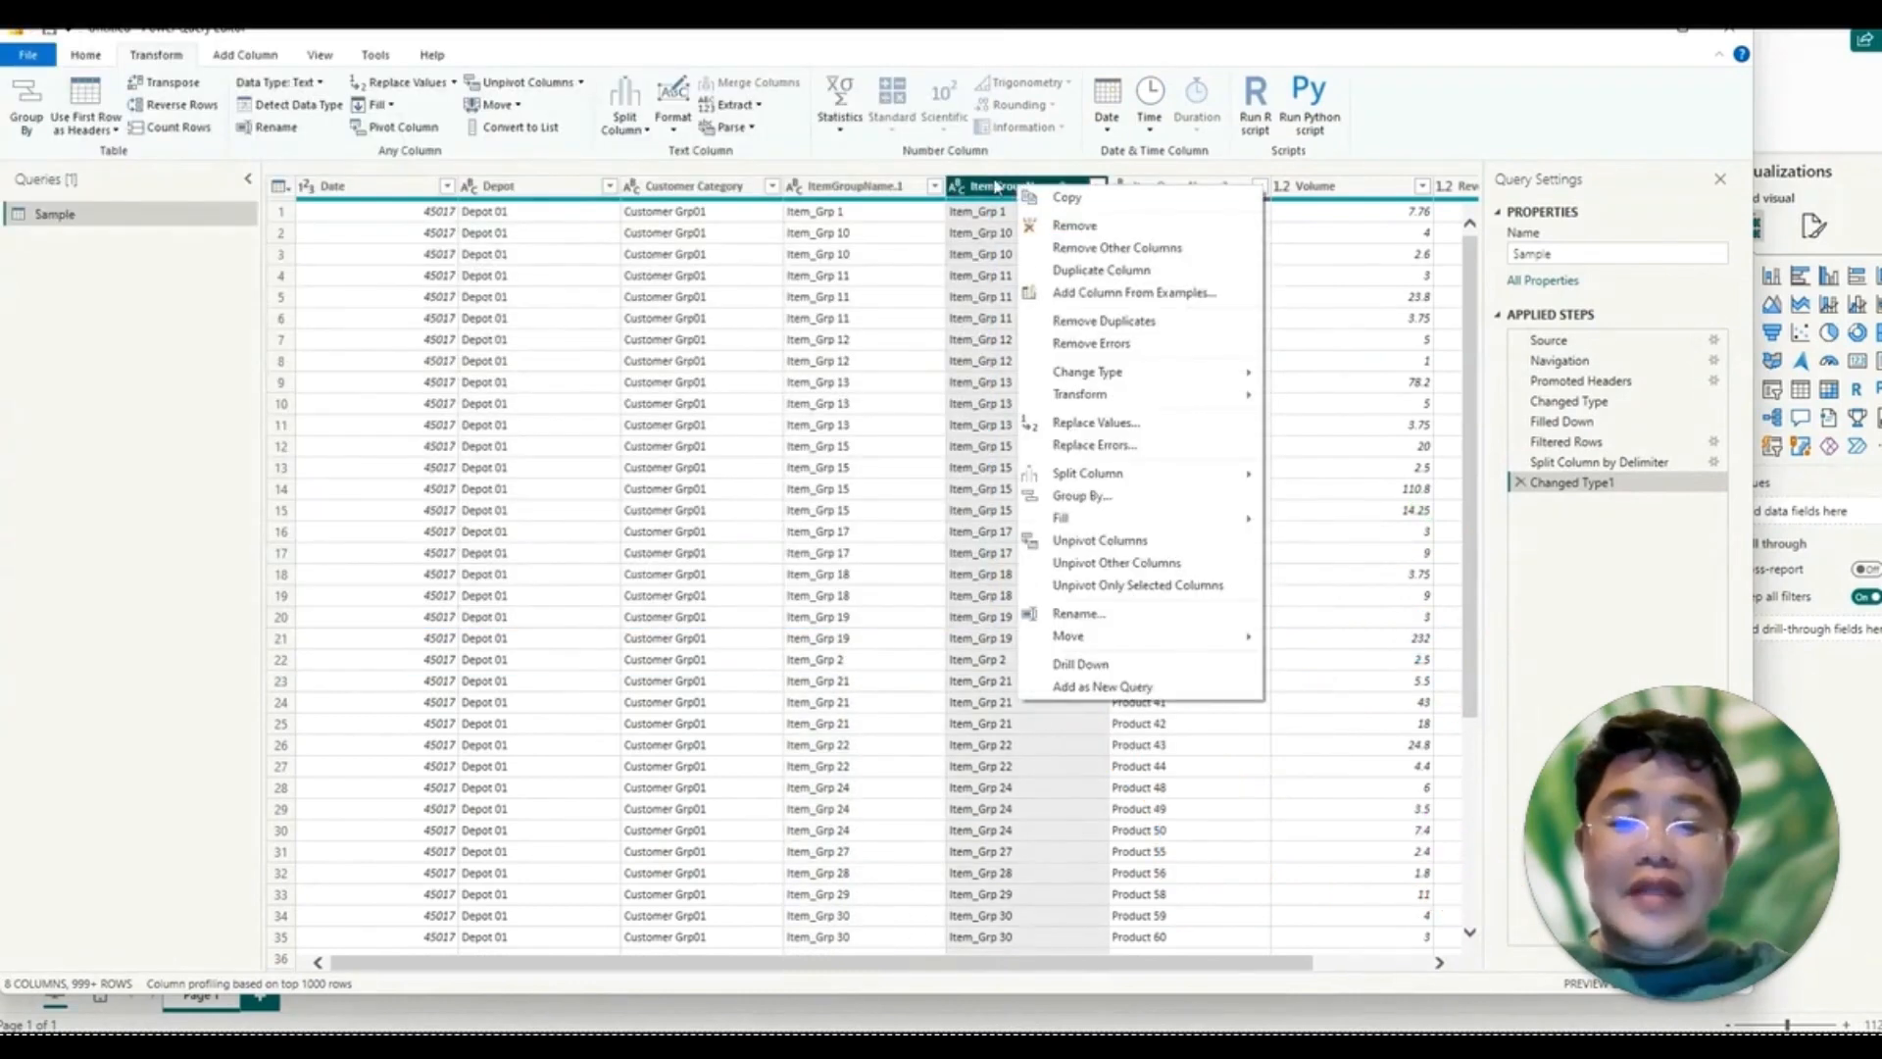
{"action": "left_click", "coordinate": [995, 186]}
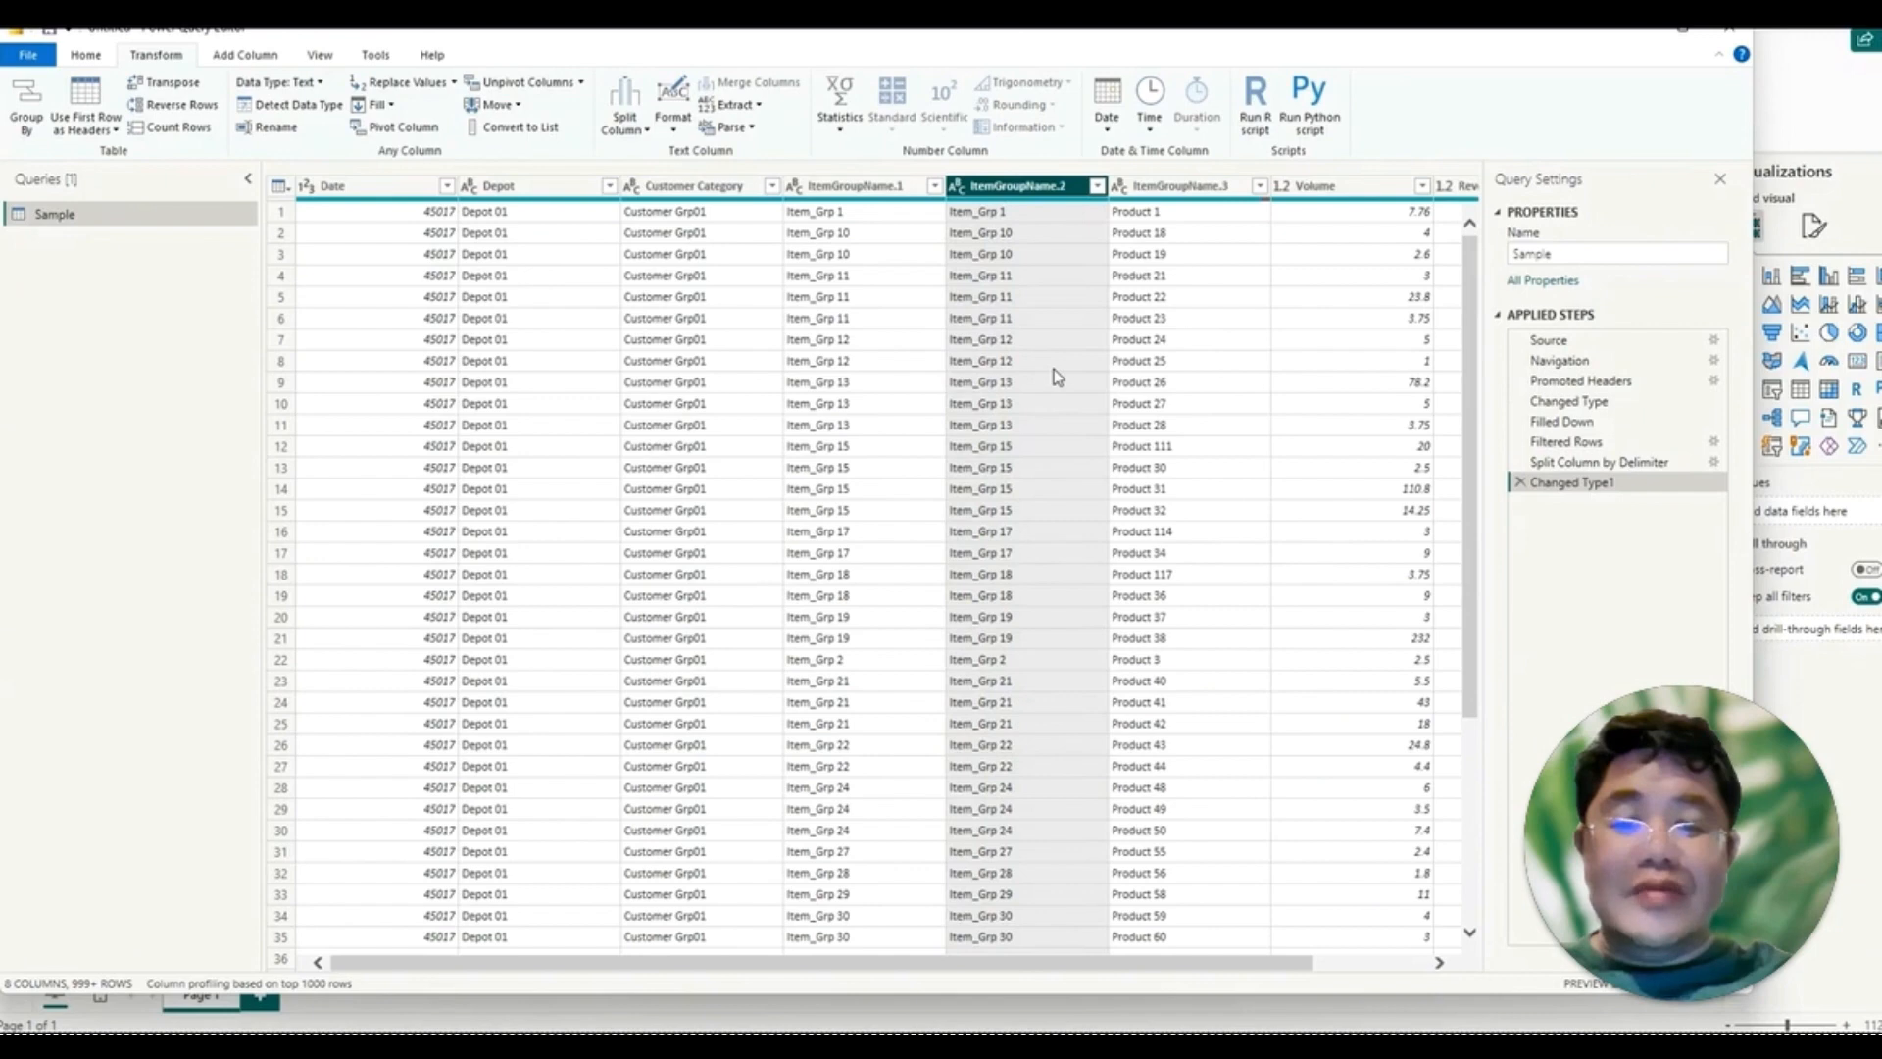
{"action": "right_click", "coordinate": [1029, 191]}
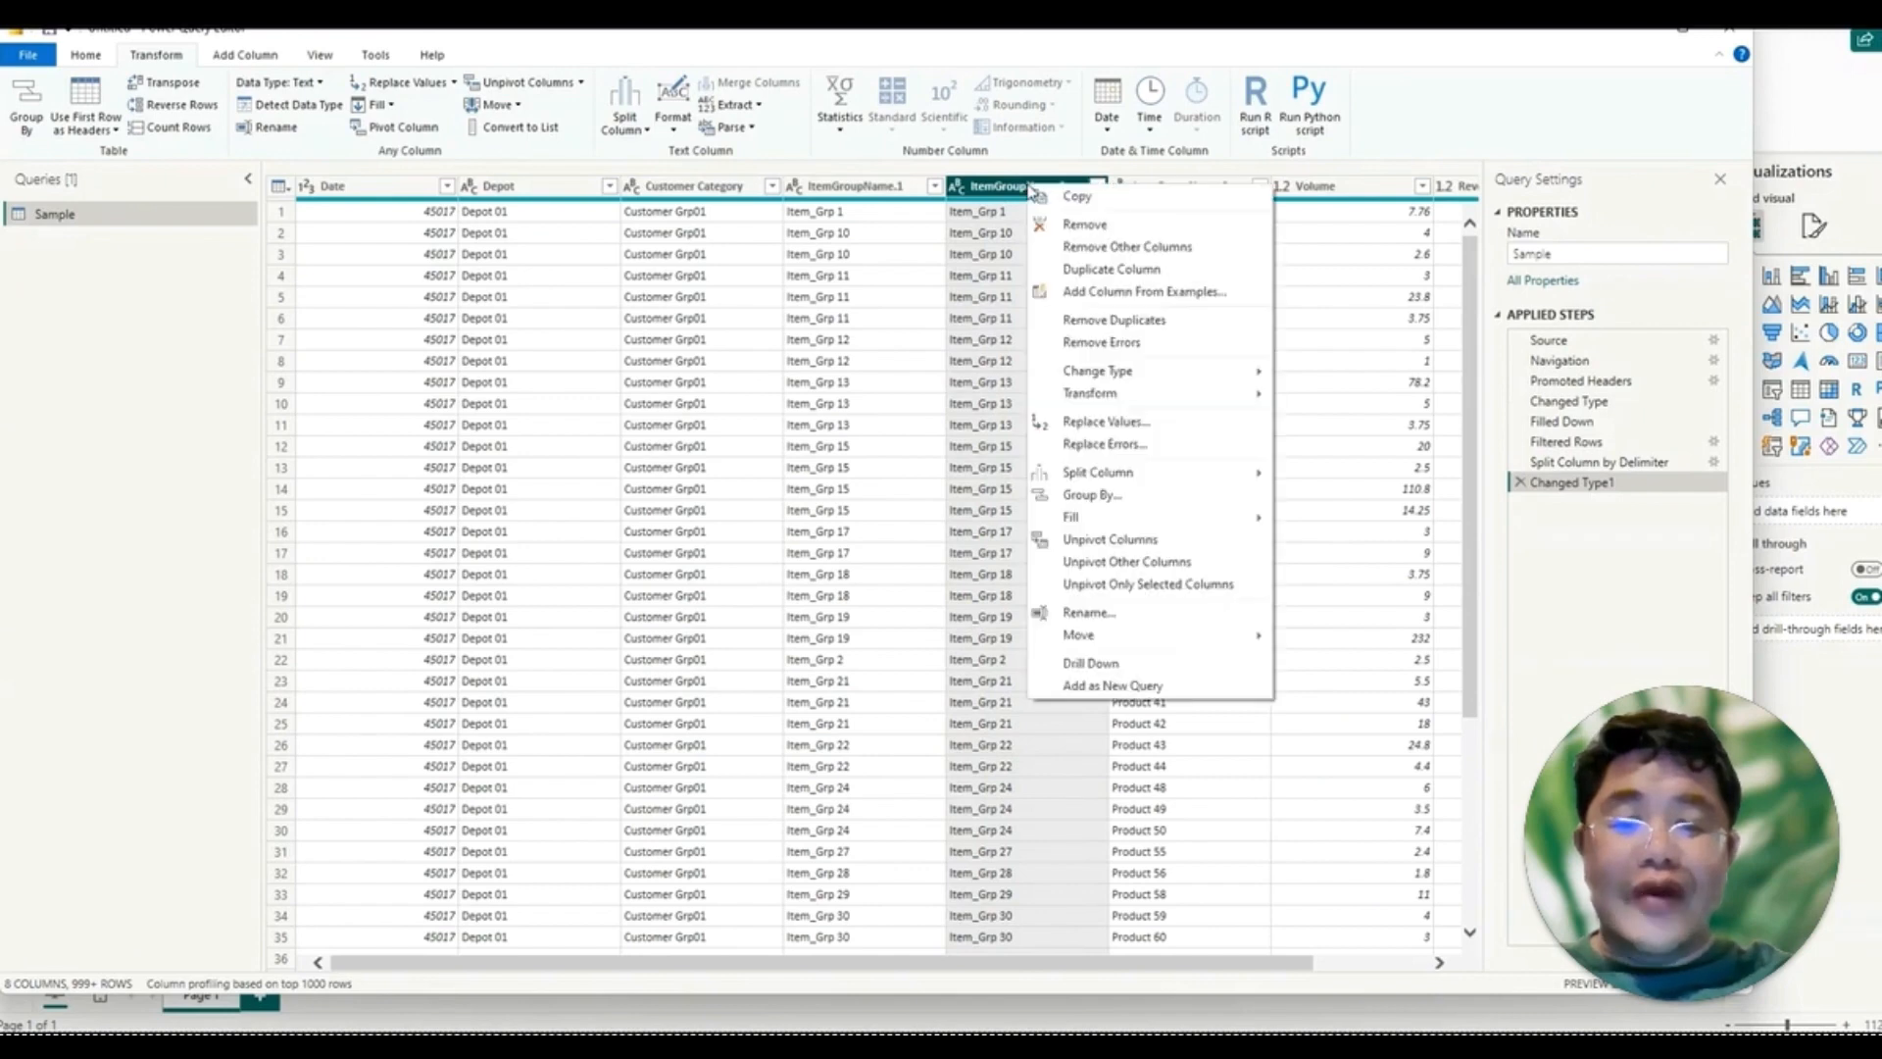
{"action": "left_click", "coordinate": [1088, 226]}
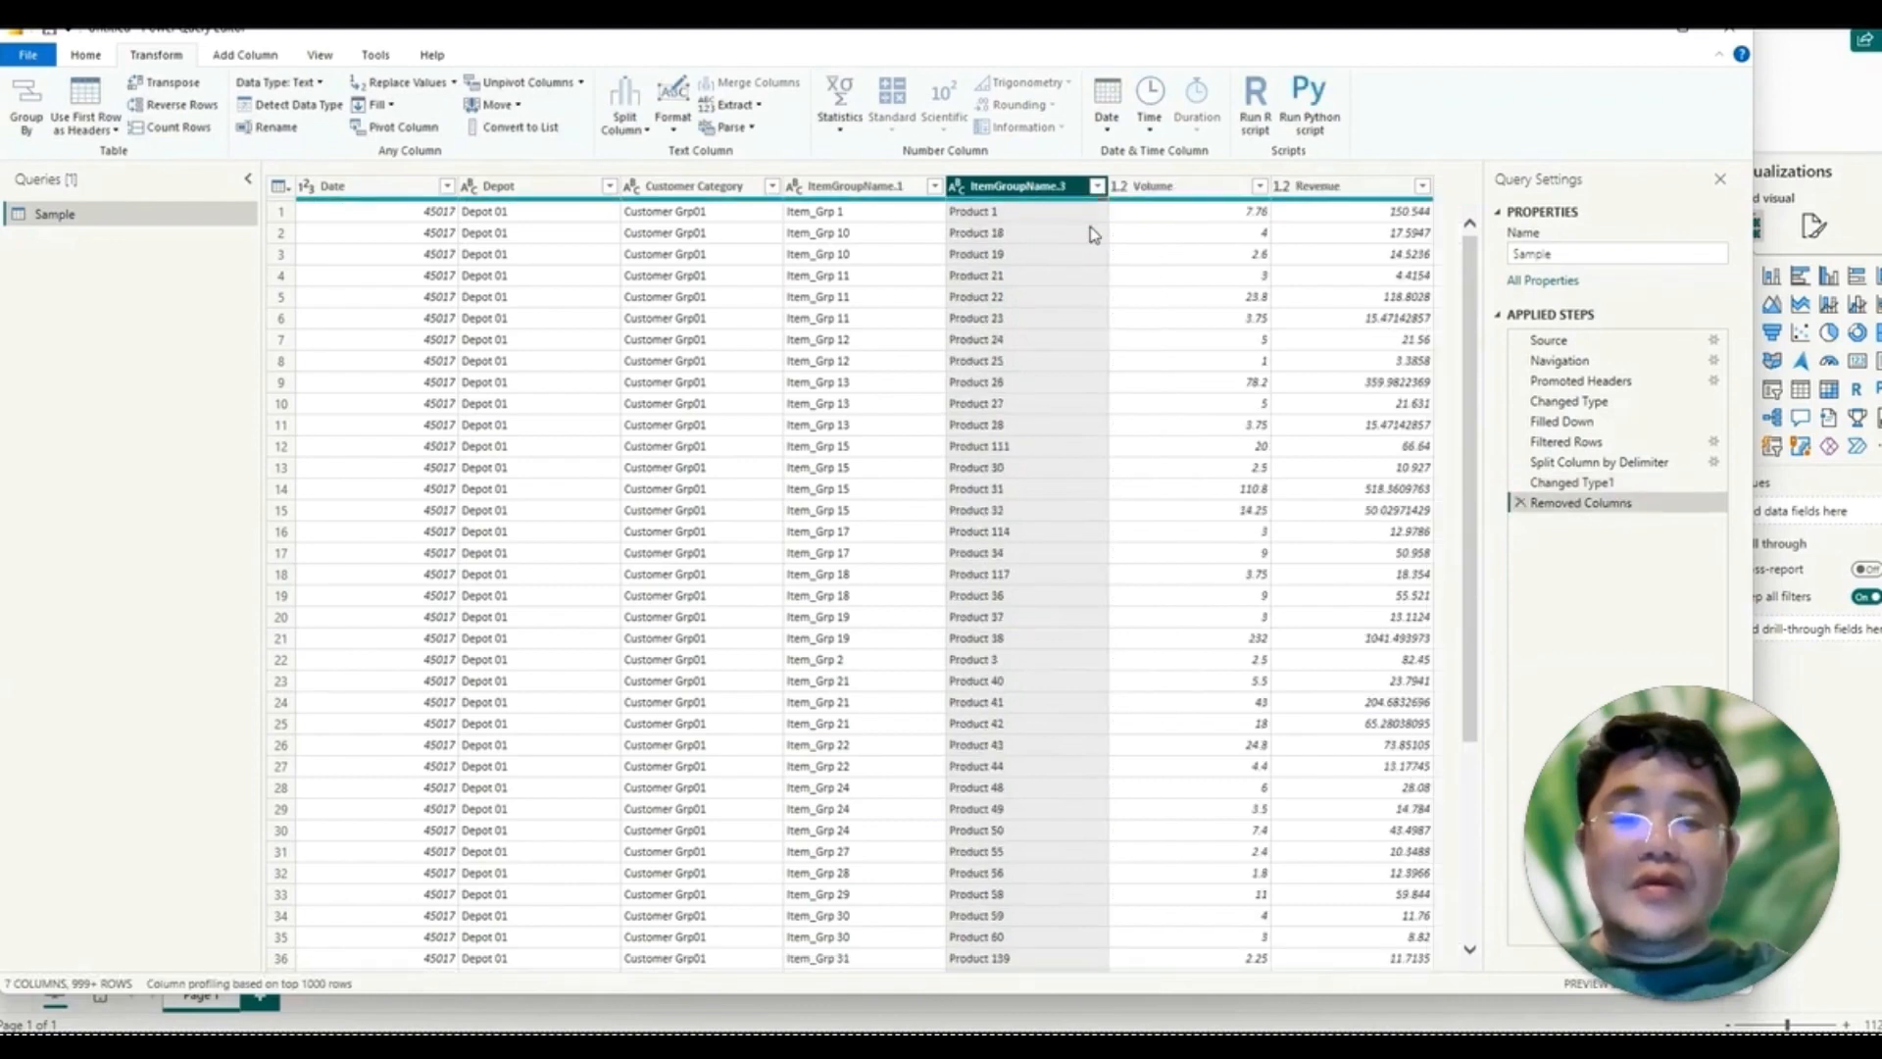
Step: Rename the ItemGroupName.1 column as Item_Group
{"action": "left_click", "coordinate": [882, 189]}
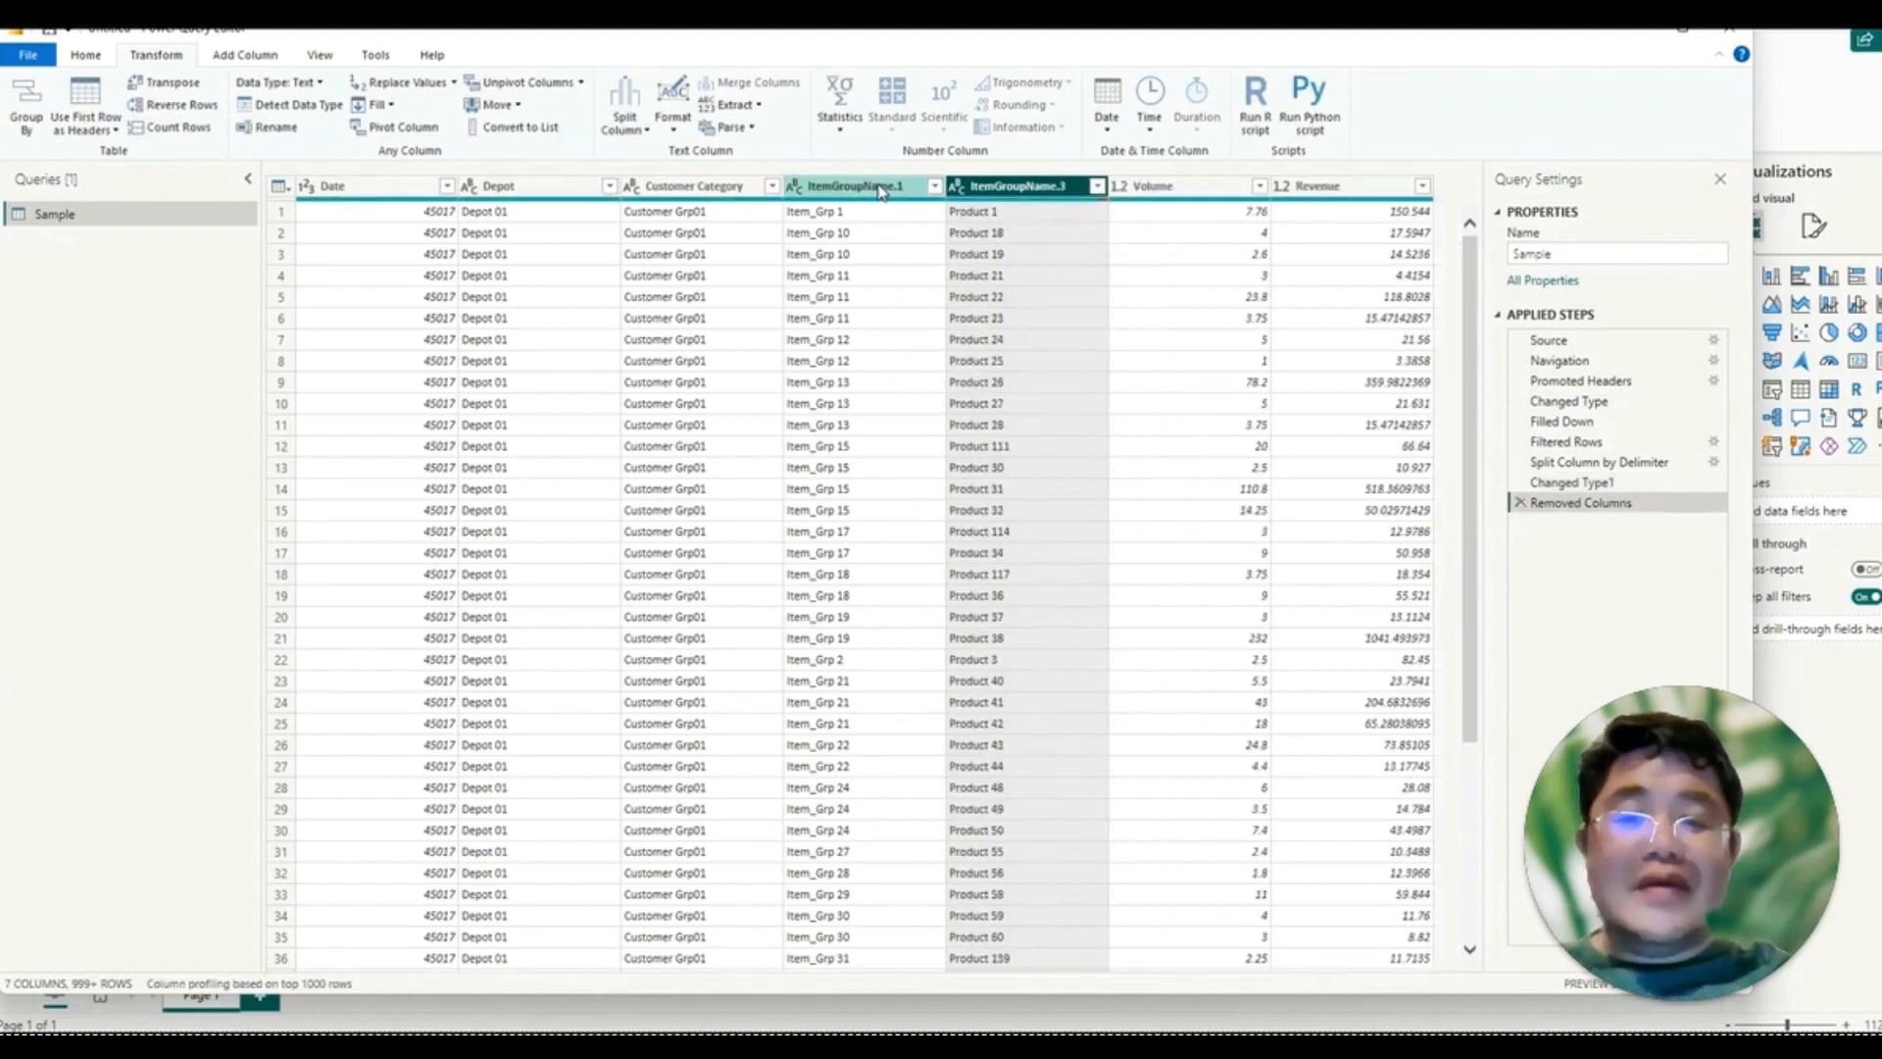
{"action": "double_click", "coordinate": [880, 189]}
{"action": "type", "text": "Item_Group"}
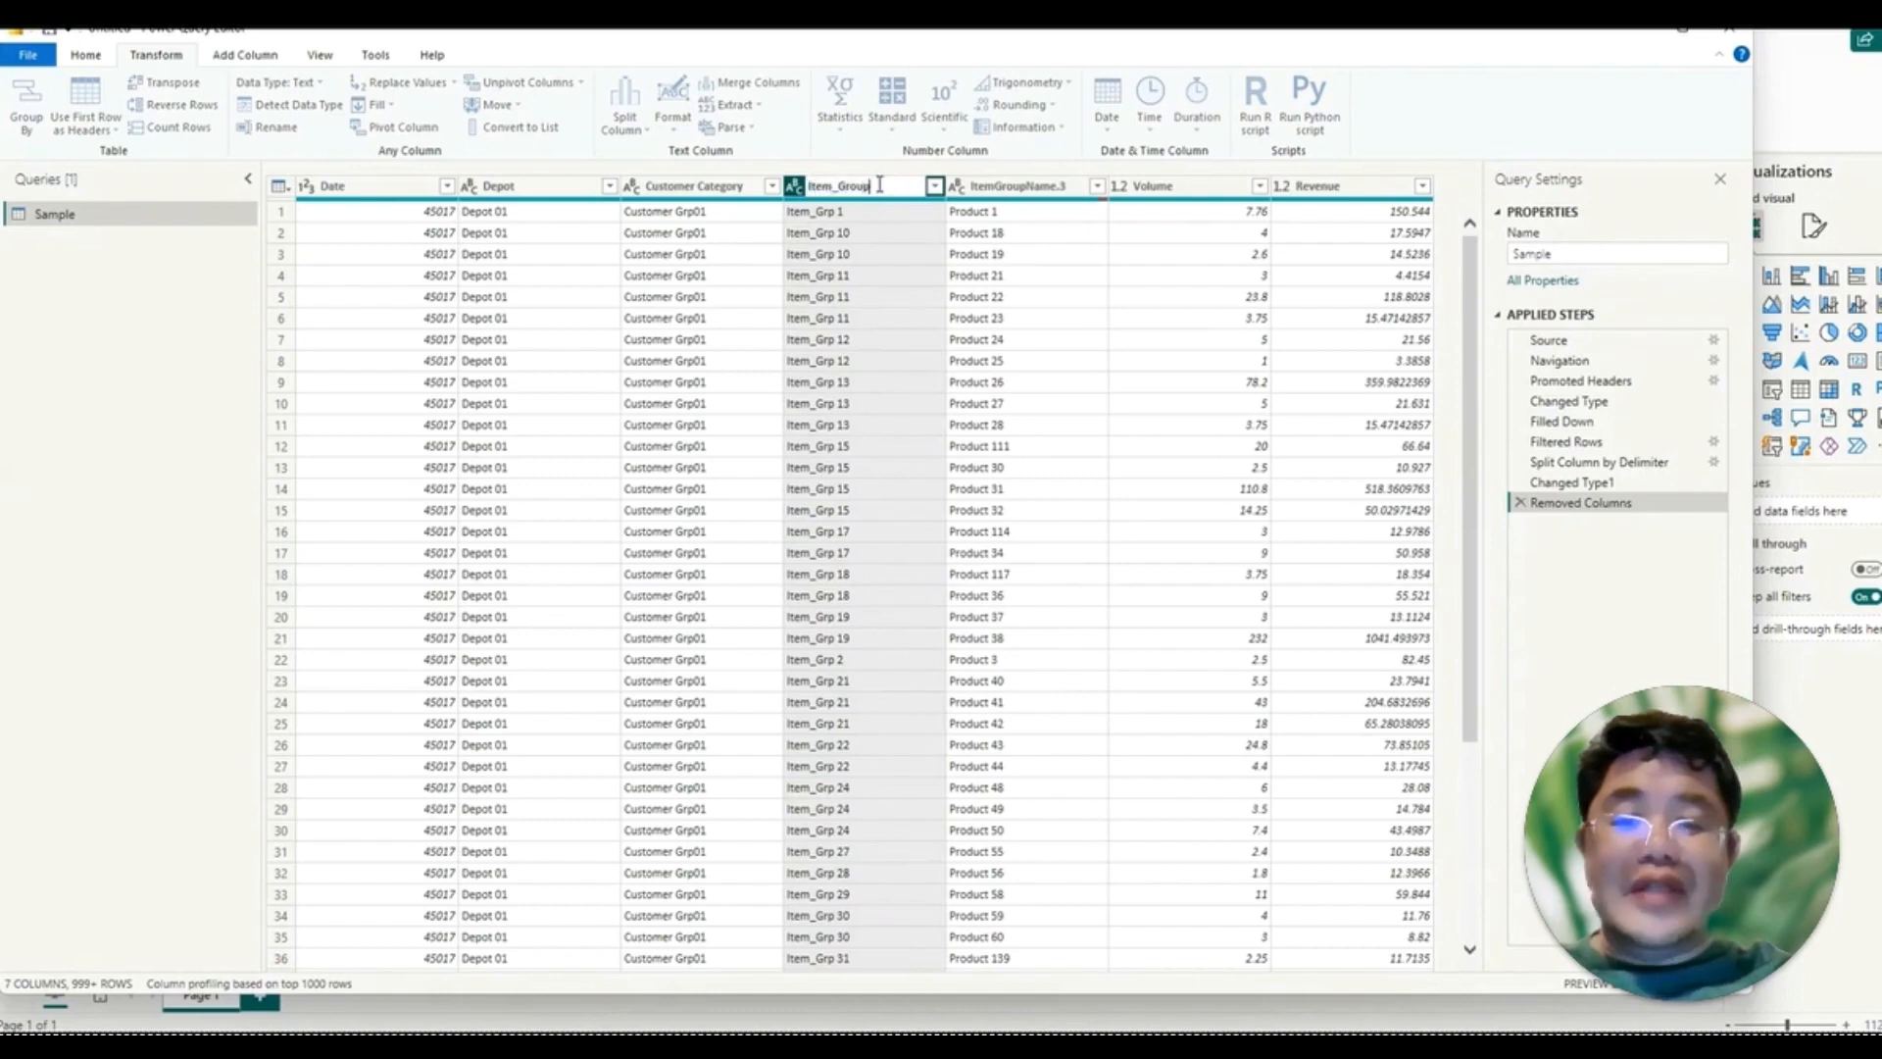
{"action": "key", "text": "Return"}
Step: Rename the ItemGroupName.3 column as Item_Description
{"action": "double_click", "coordinate": [1015, 188]}
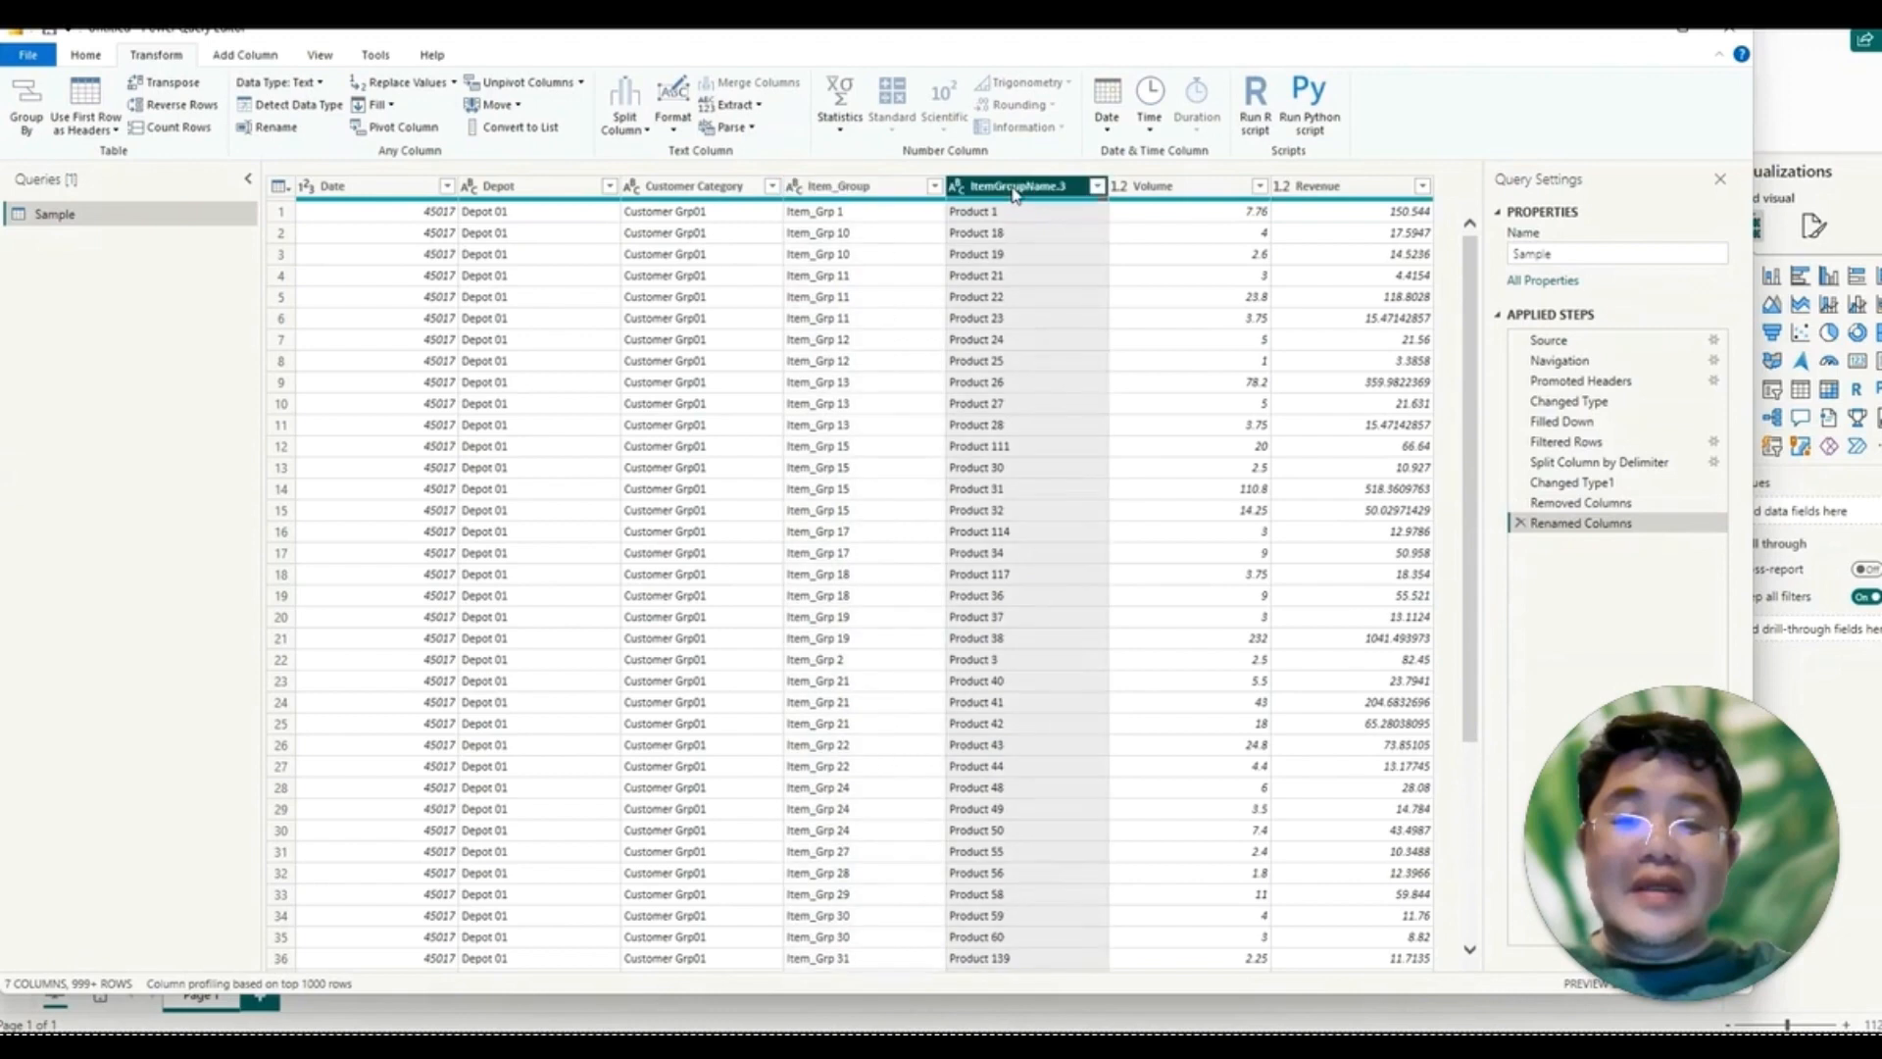
{"action": "type", "text": "Item"}
{"action": "type", "text": "_Grp"}
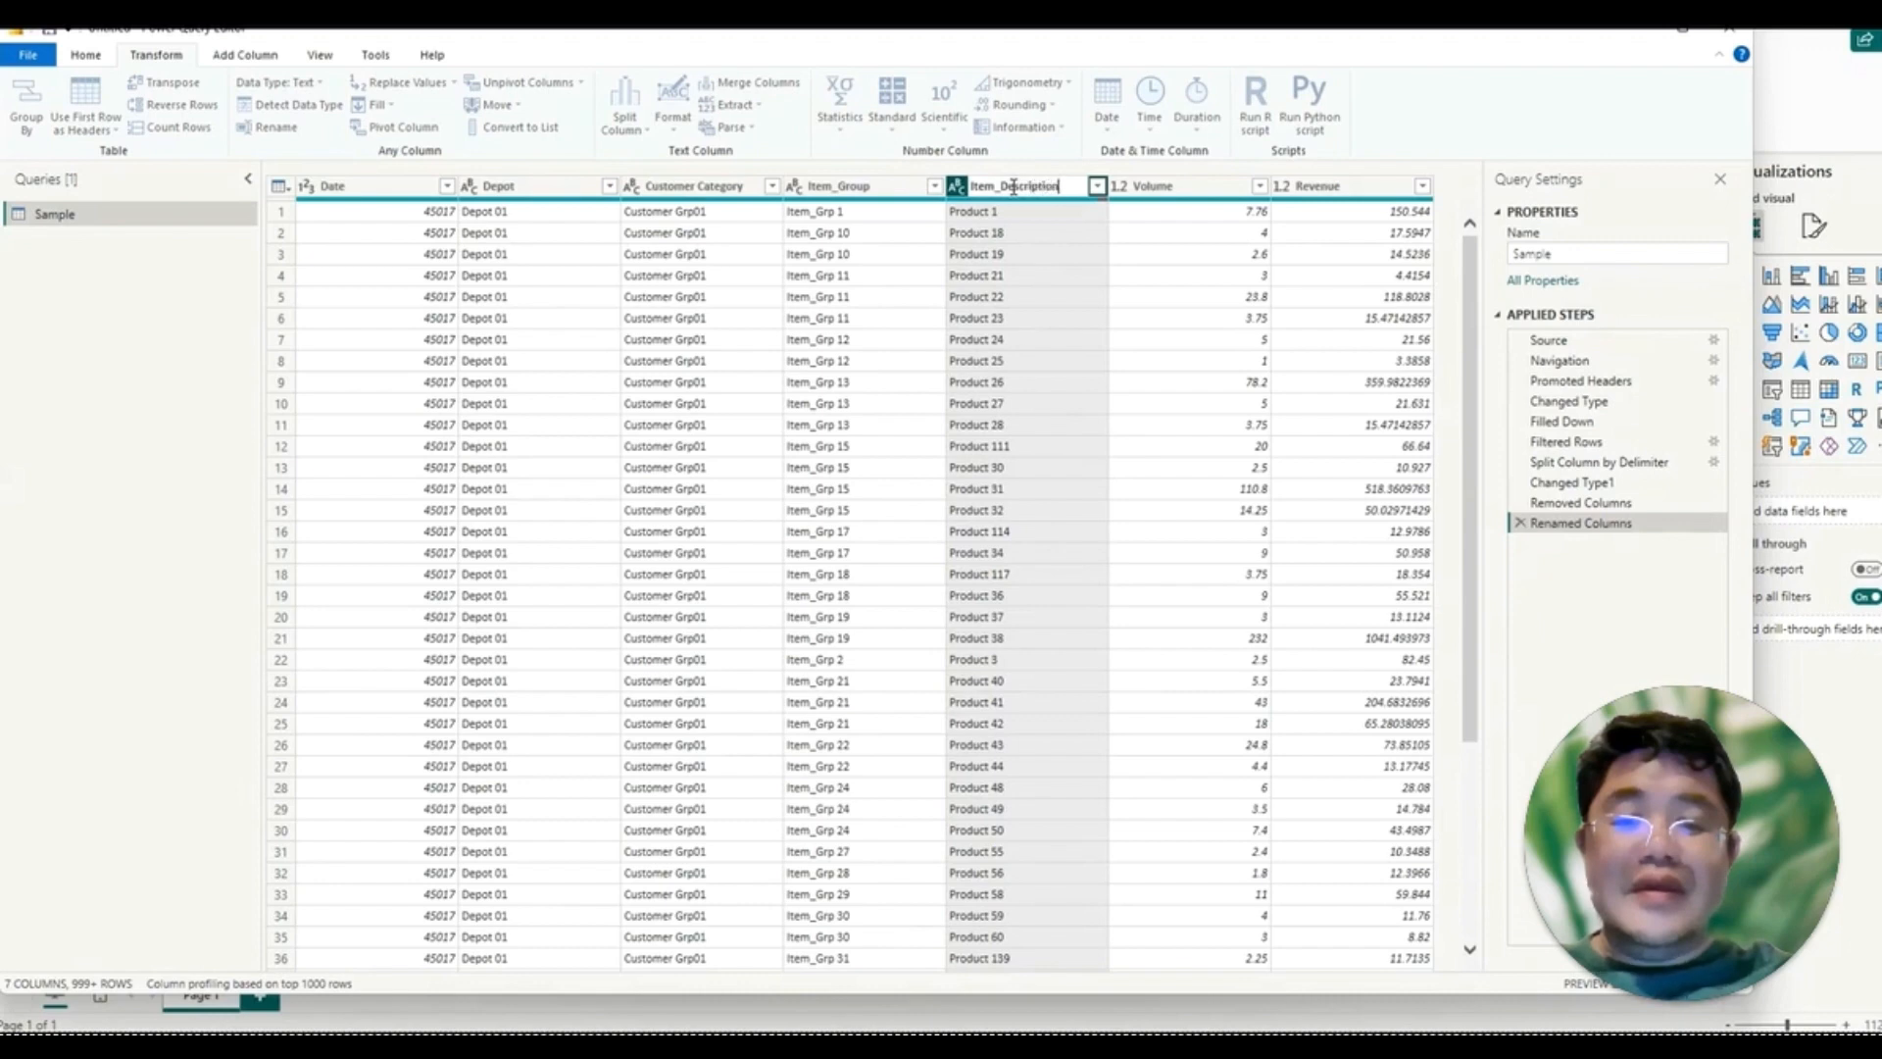
{"action": "key", "text": "Return"}
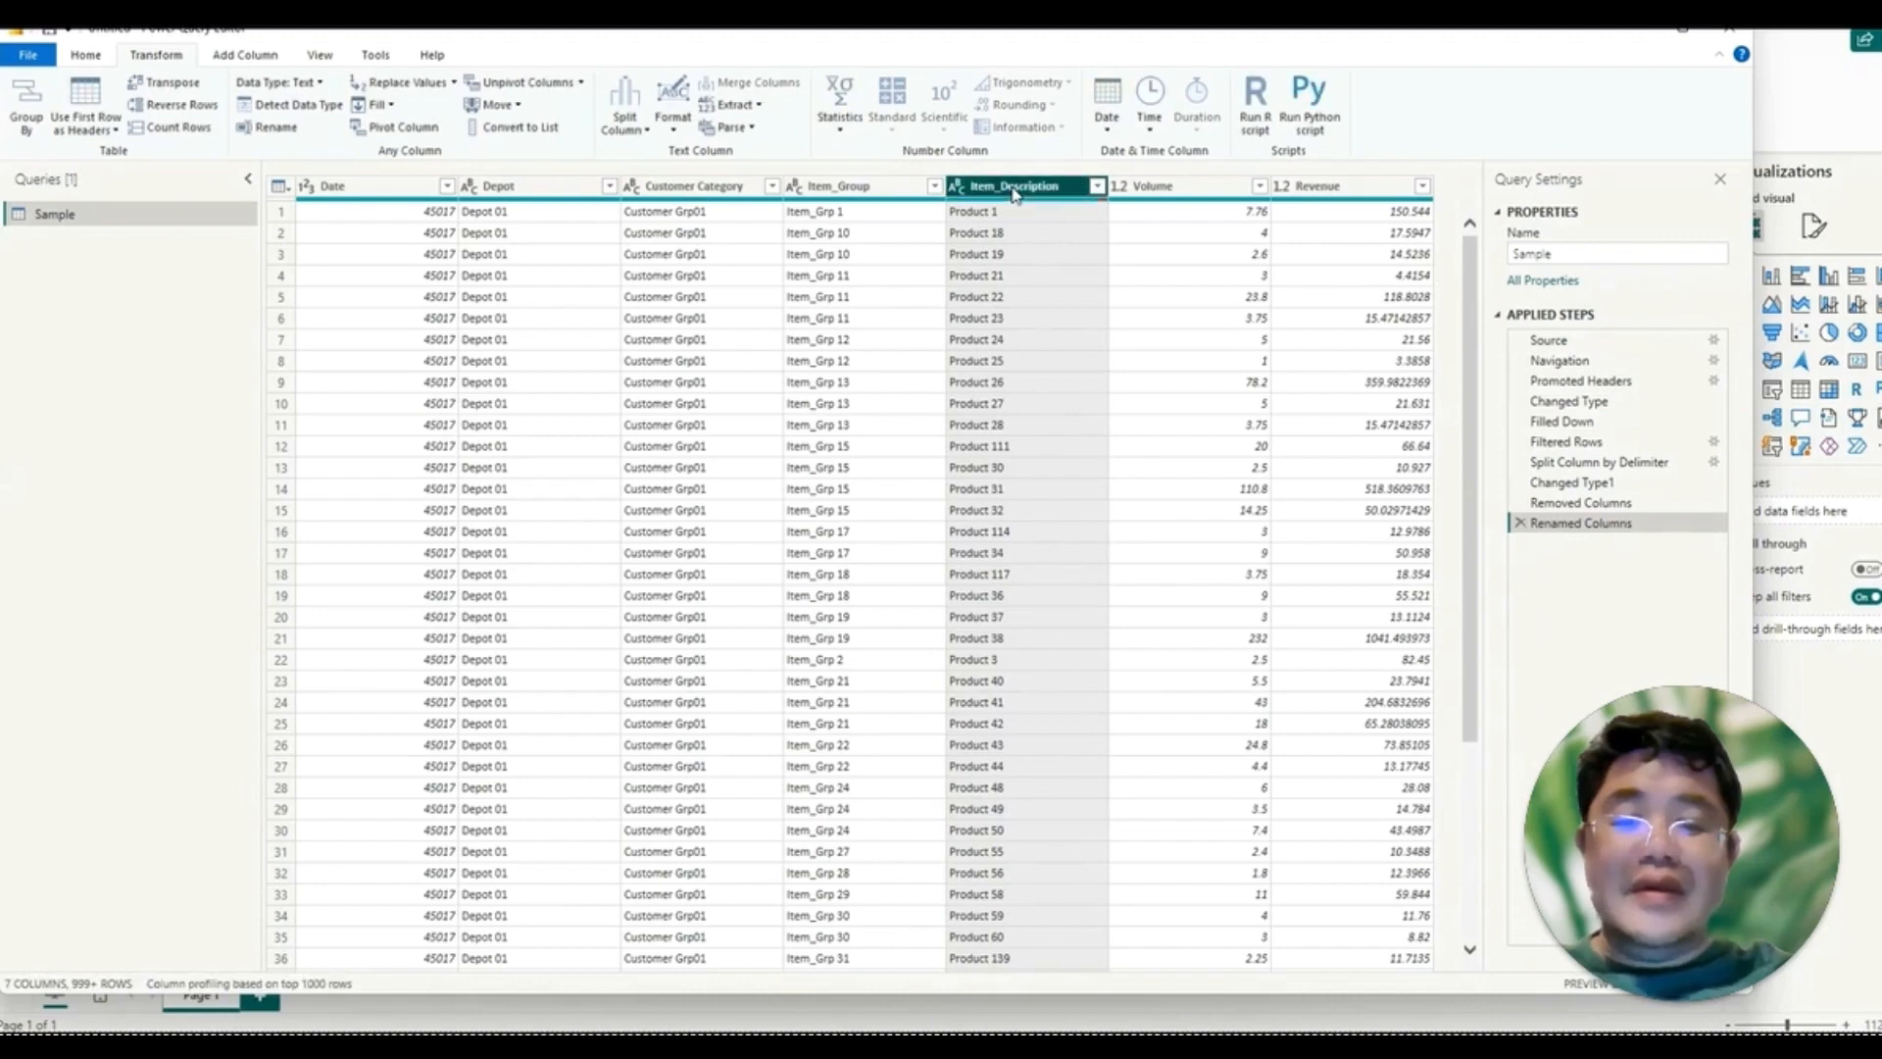
Step: Start a new custom column and name it "Greater than 100"
{"action": "left_click", "coordinate": [245, 55]}
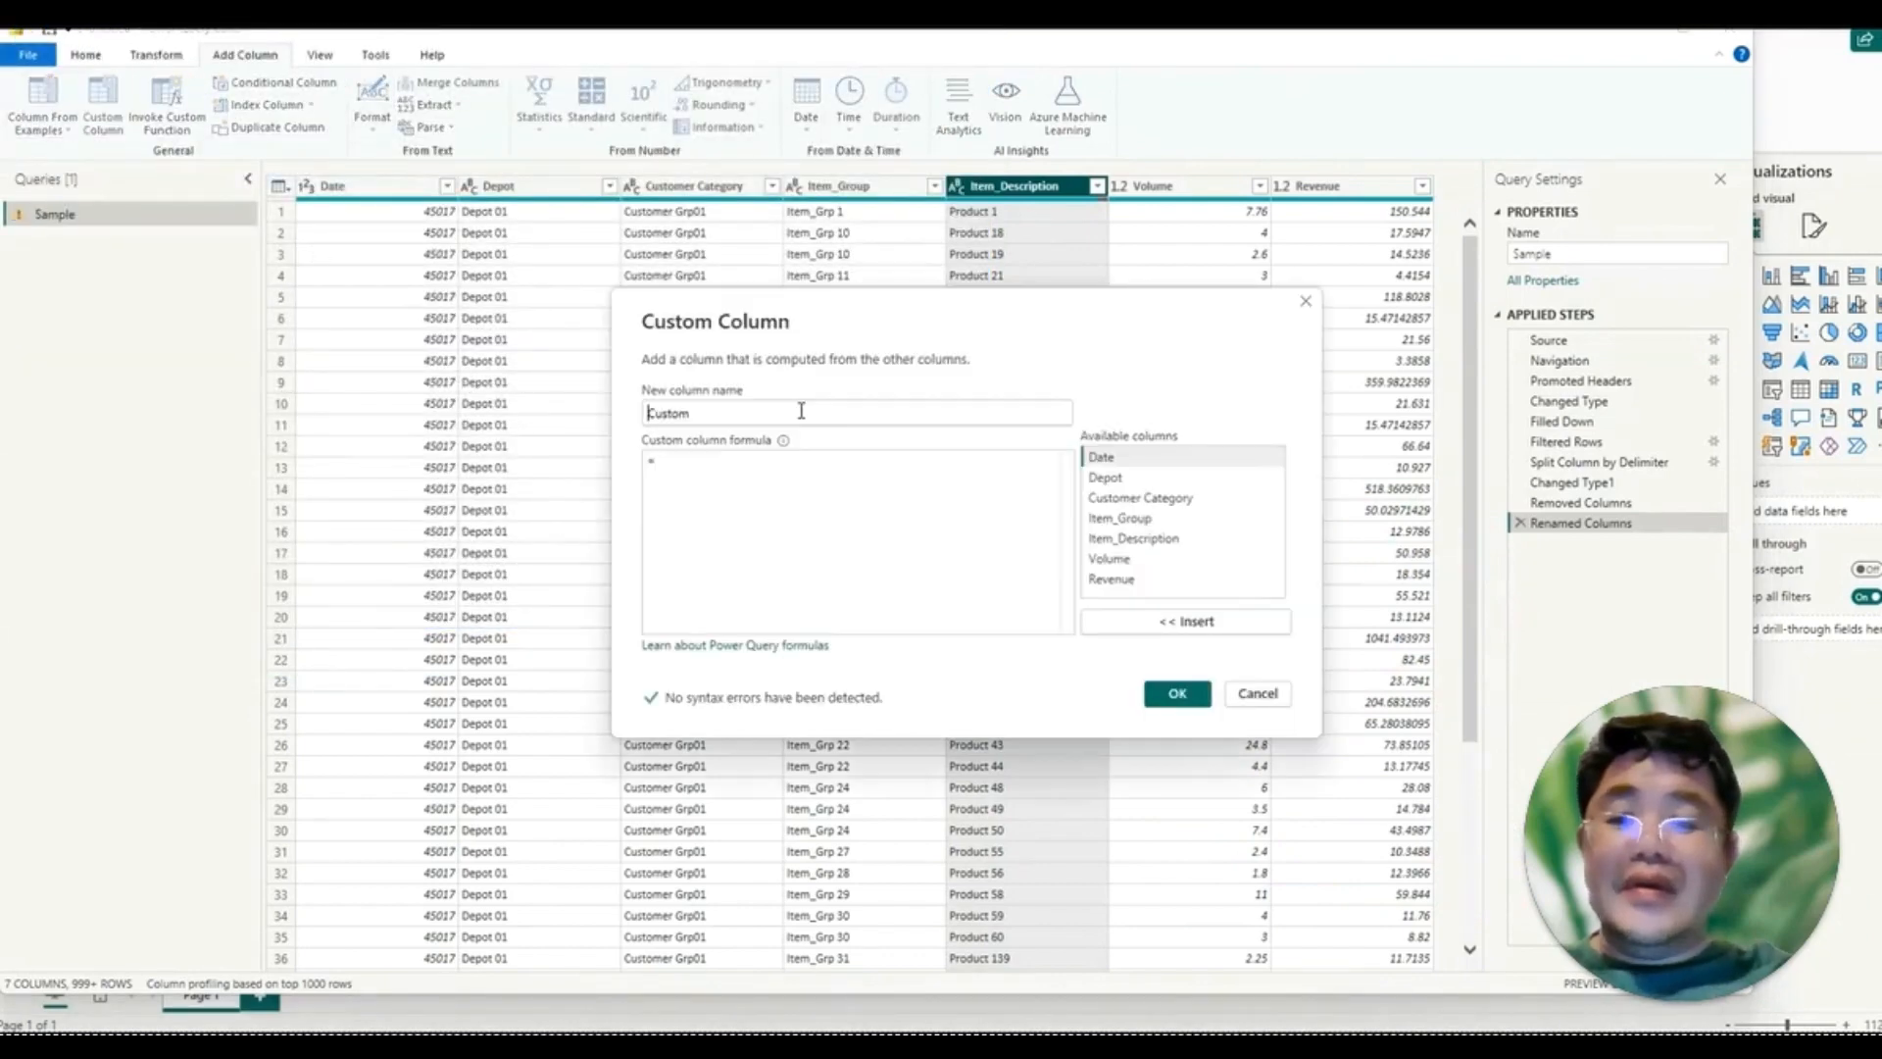
{"action": "left_click", "coordinate": [801, 410]}
{"action": "key", "text": "BackSpace"}
{"action": "key", "text": "BackSpace"}
{"action": "key", "text": "BackSpace"}
{"action": "key", "text": "BackSpace"}
{"action": "key", "text": "BackSpace"}
{"action": "key", "text": "BackSpace"}
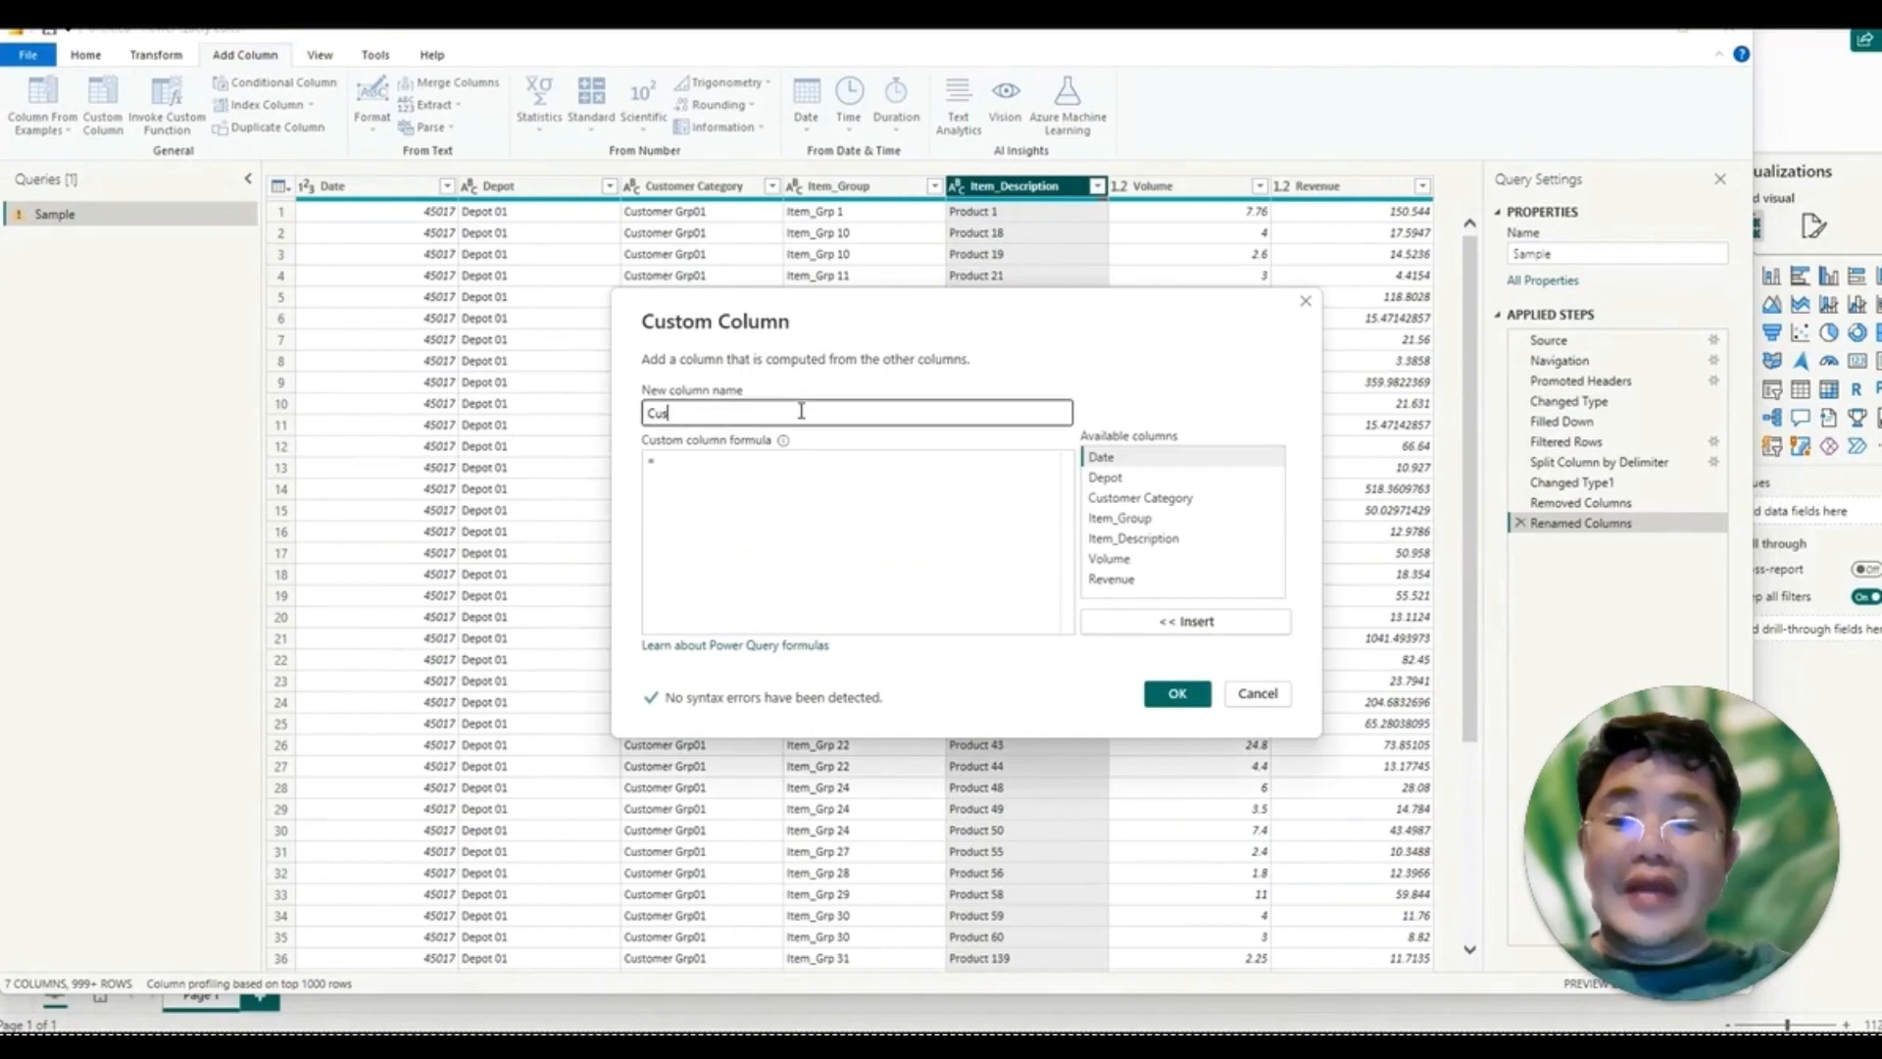
{"action": "type", "text": "Greater than"}
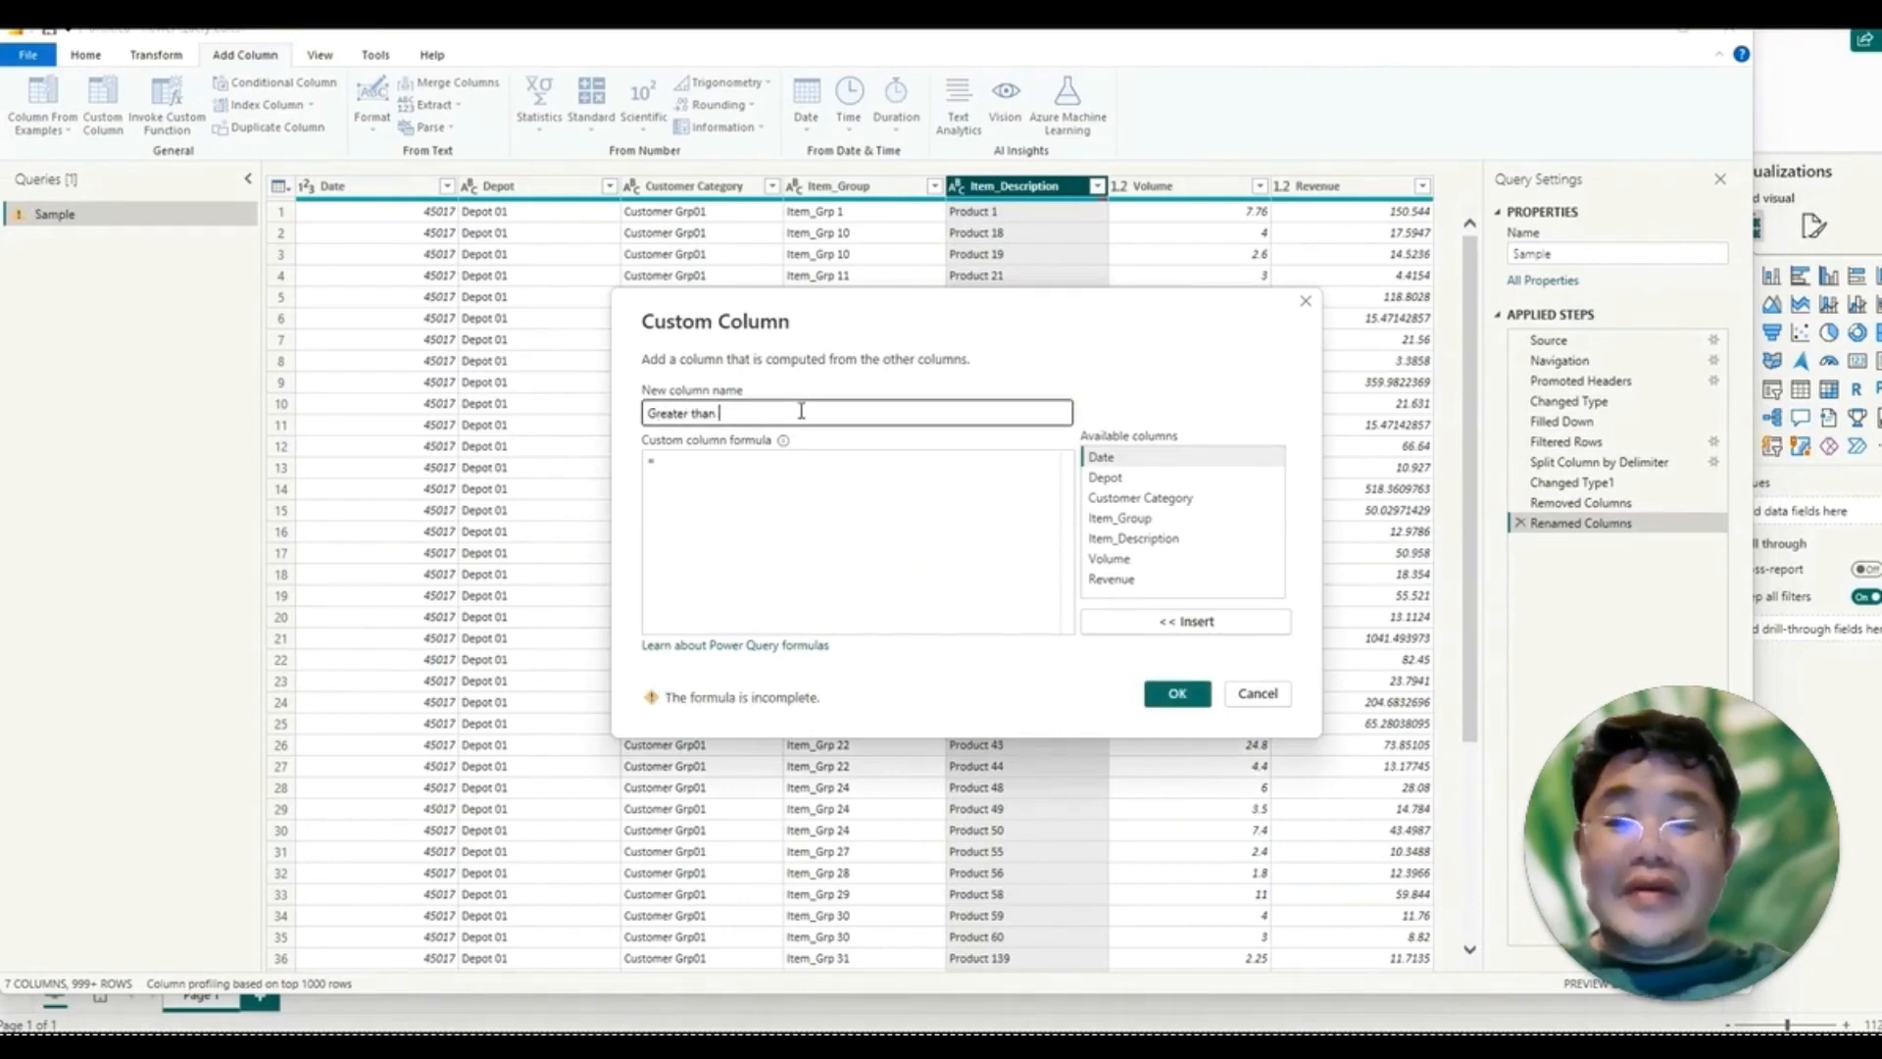
{"action": "type", "text": " 100"}
Step: Enter the custom column formula if [Revenue] >100 then "Greater" else "Les"
{"action": "left_click", "coordinate": [832, 459]}
{"action": "type", "text": "if"}
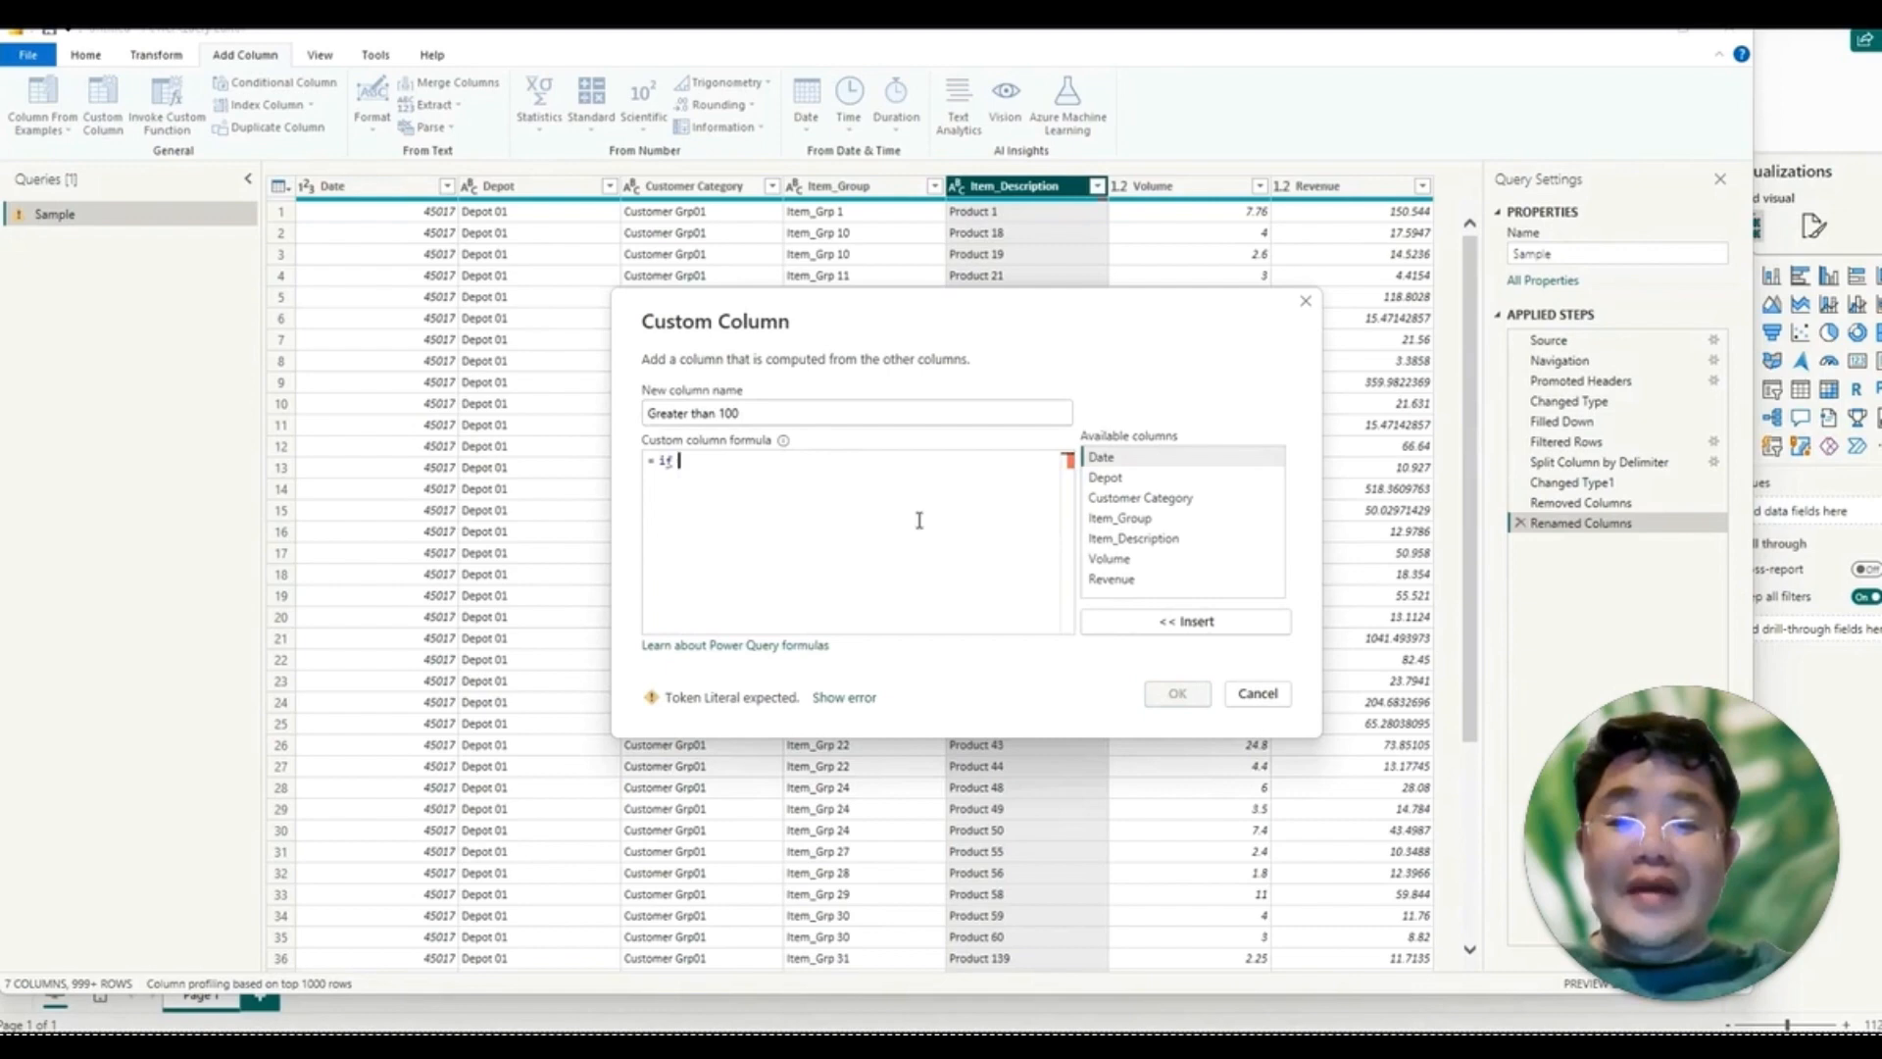
{"action": "double_click", "coordinate": [1117, 581]}
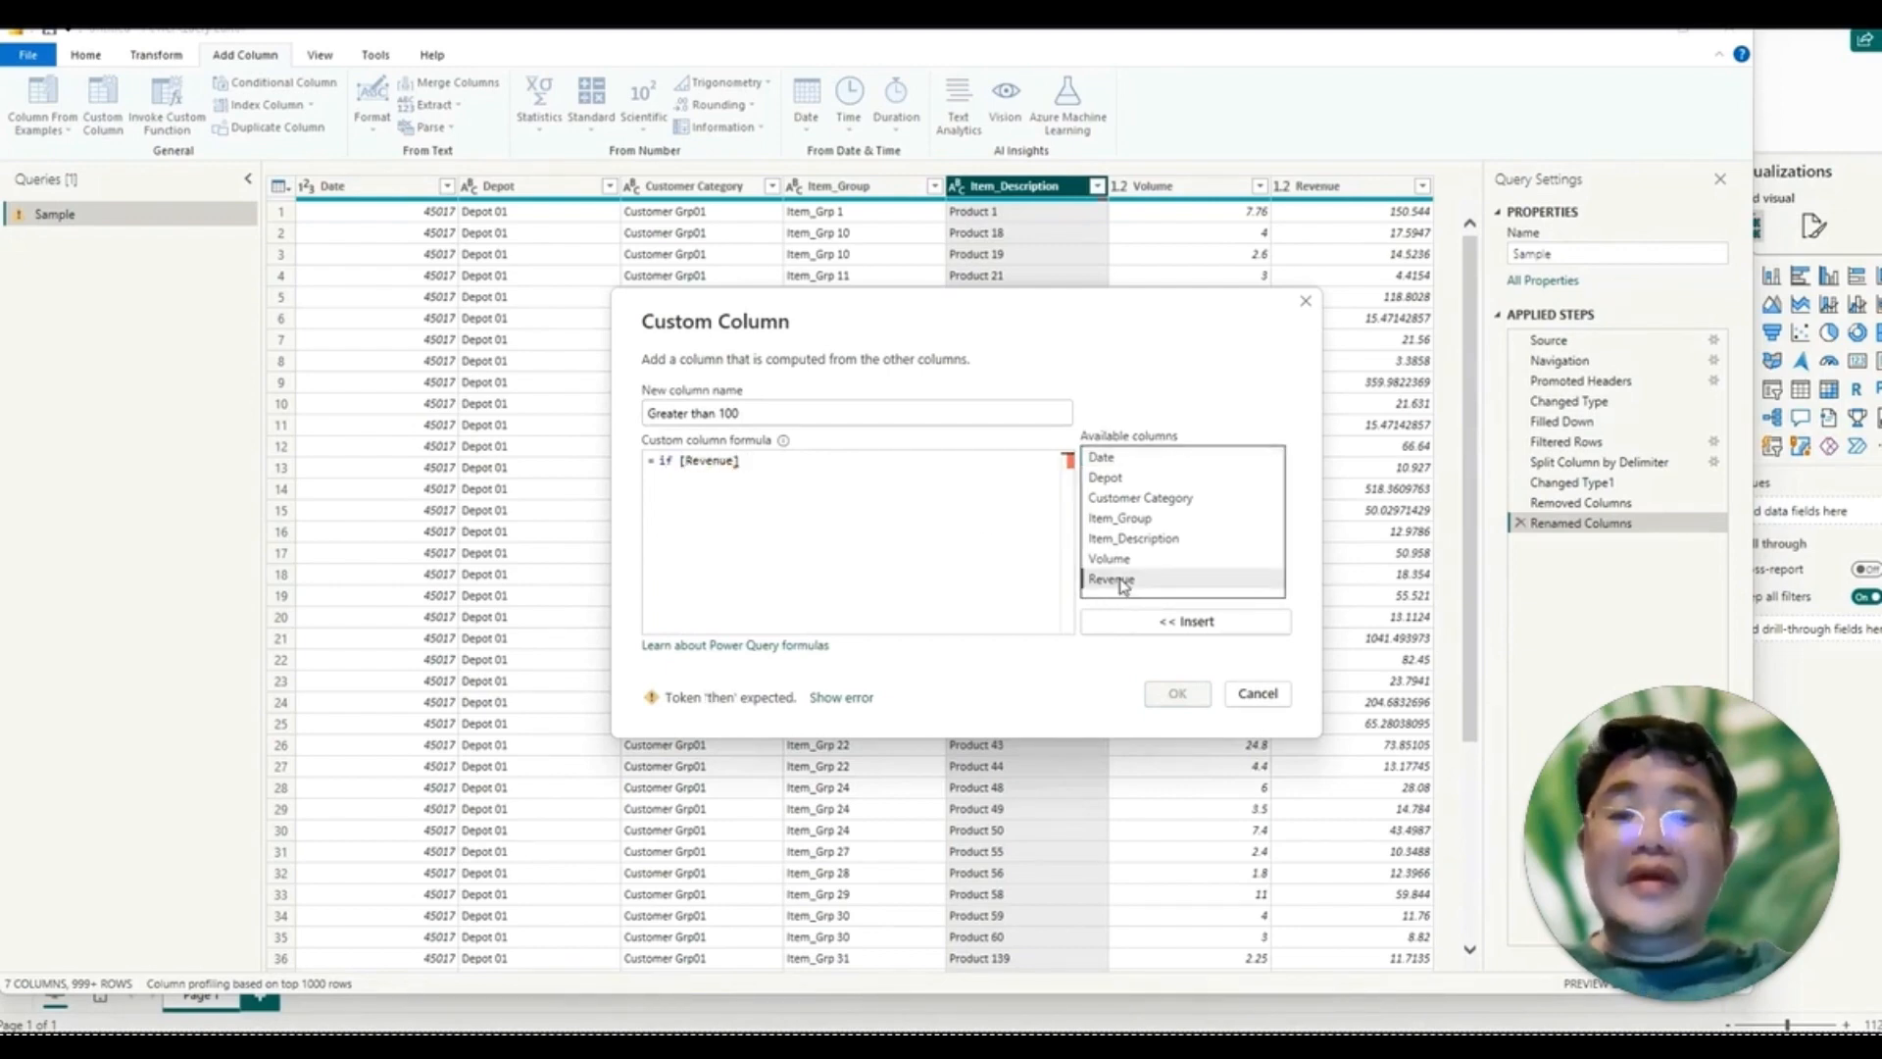
{"action": "type", "text": ">100"}
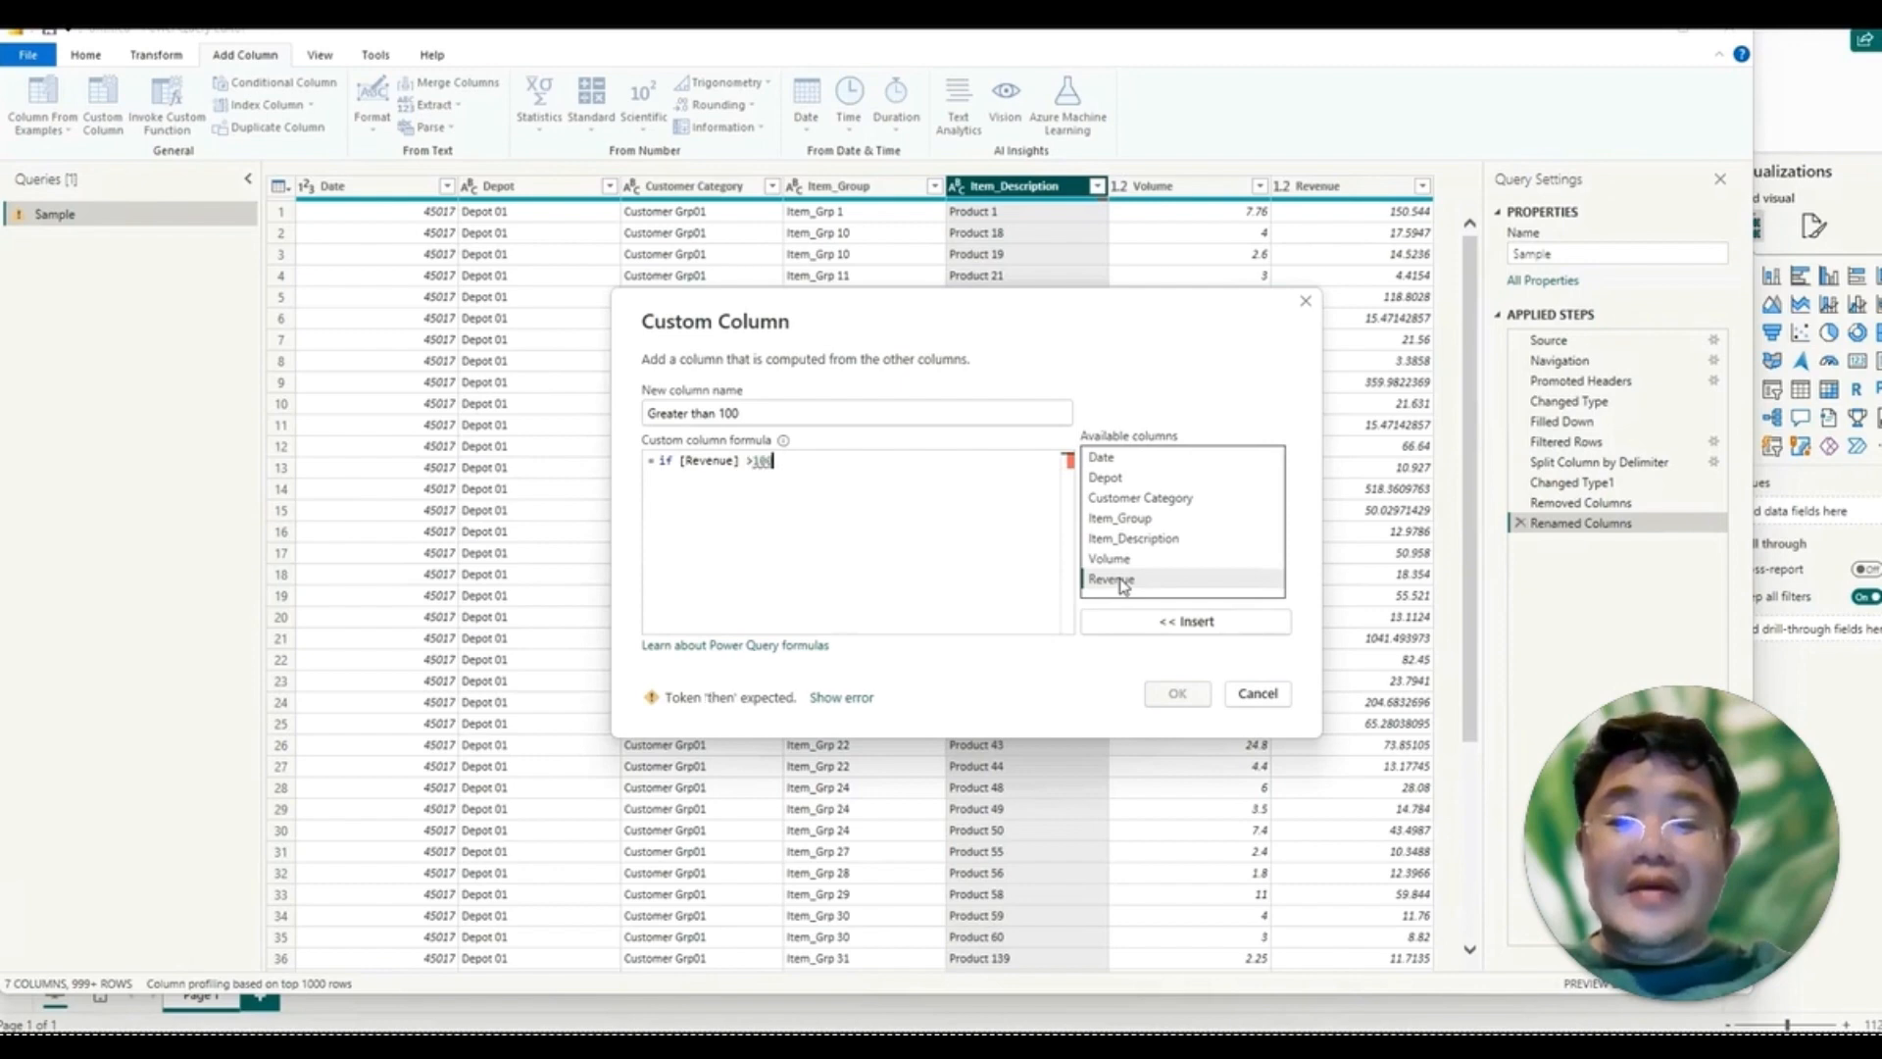
{"action": "type", "text": " th"}
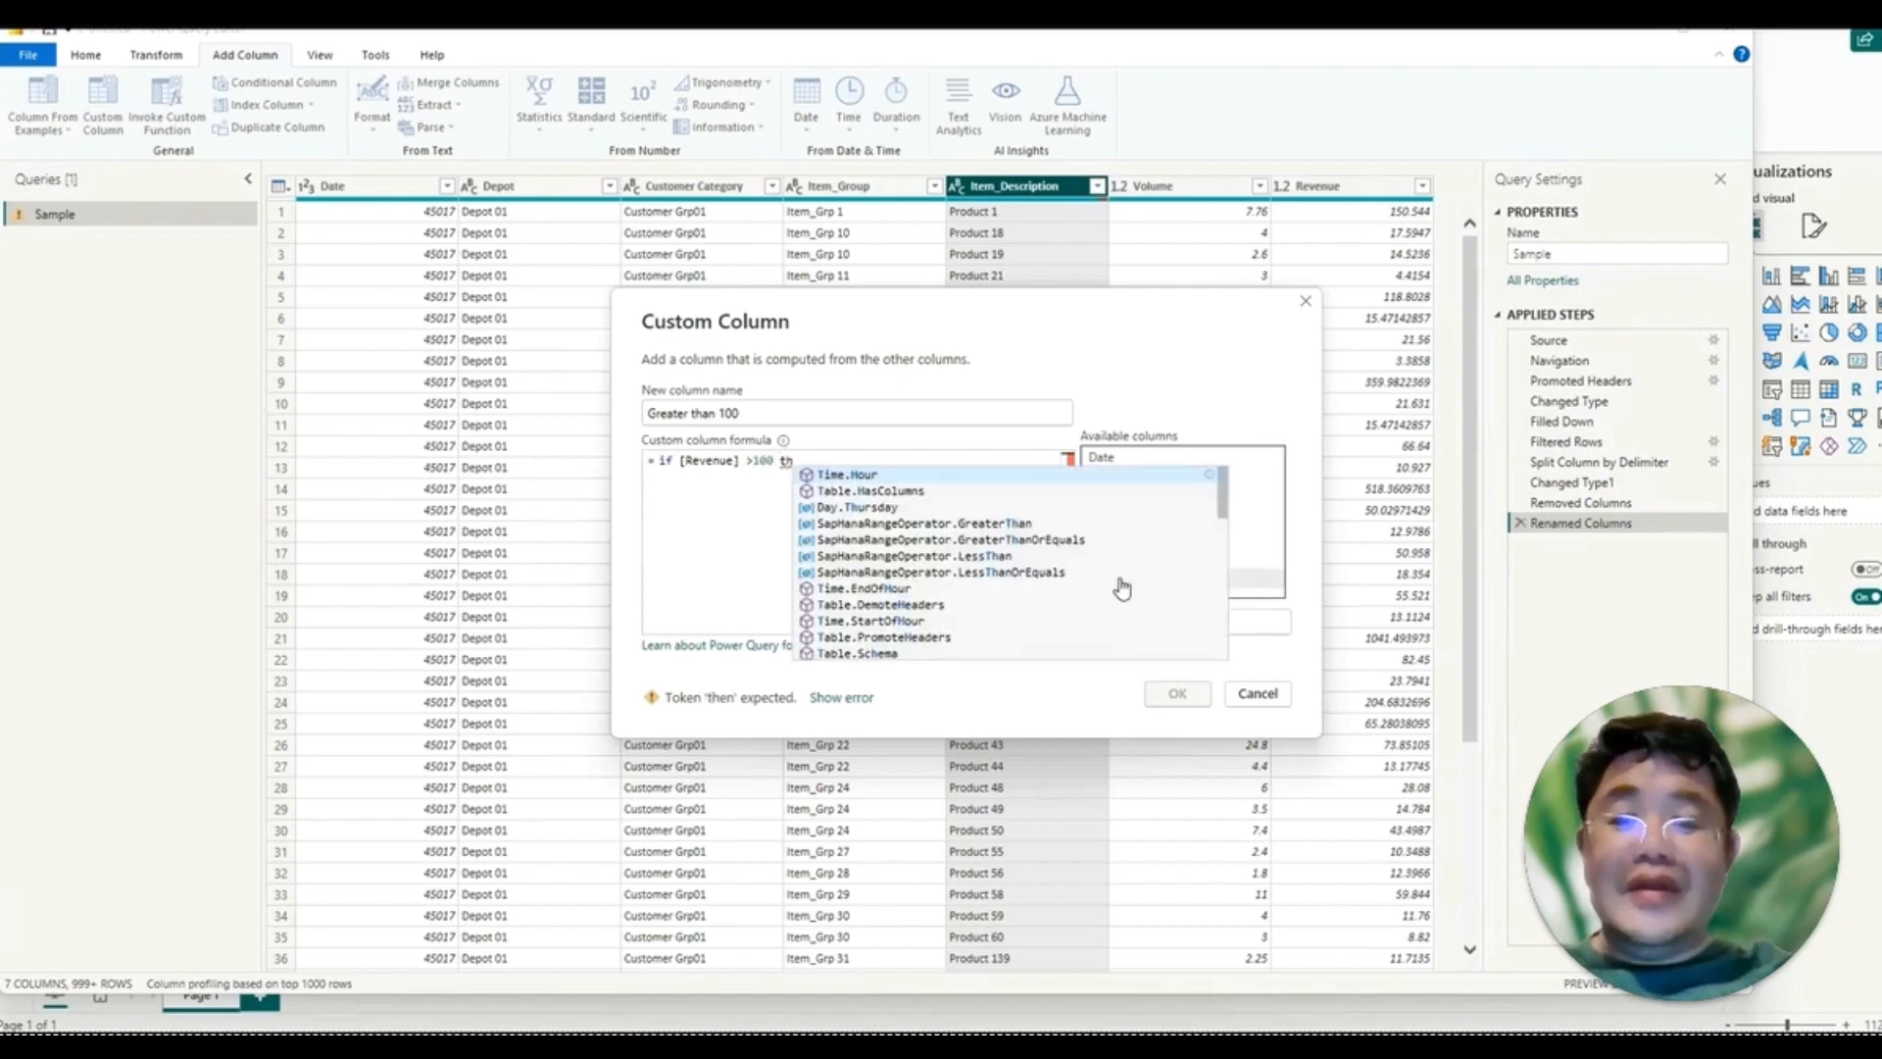
{"action": "type", "text": "en t"}
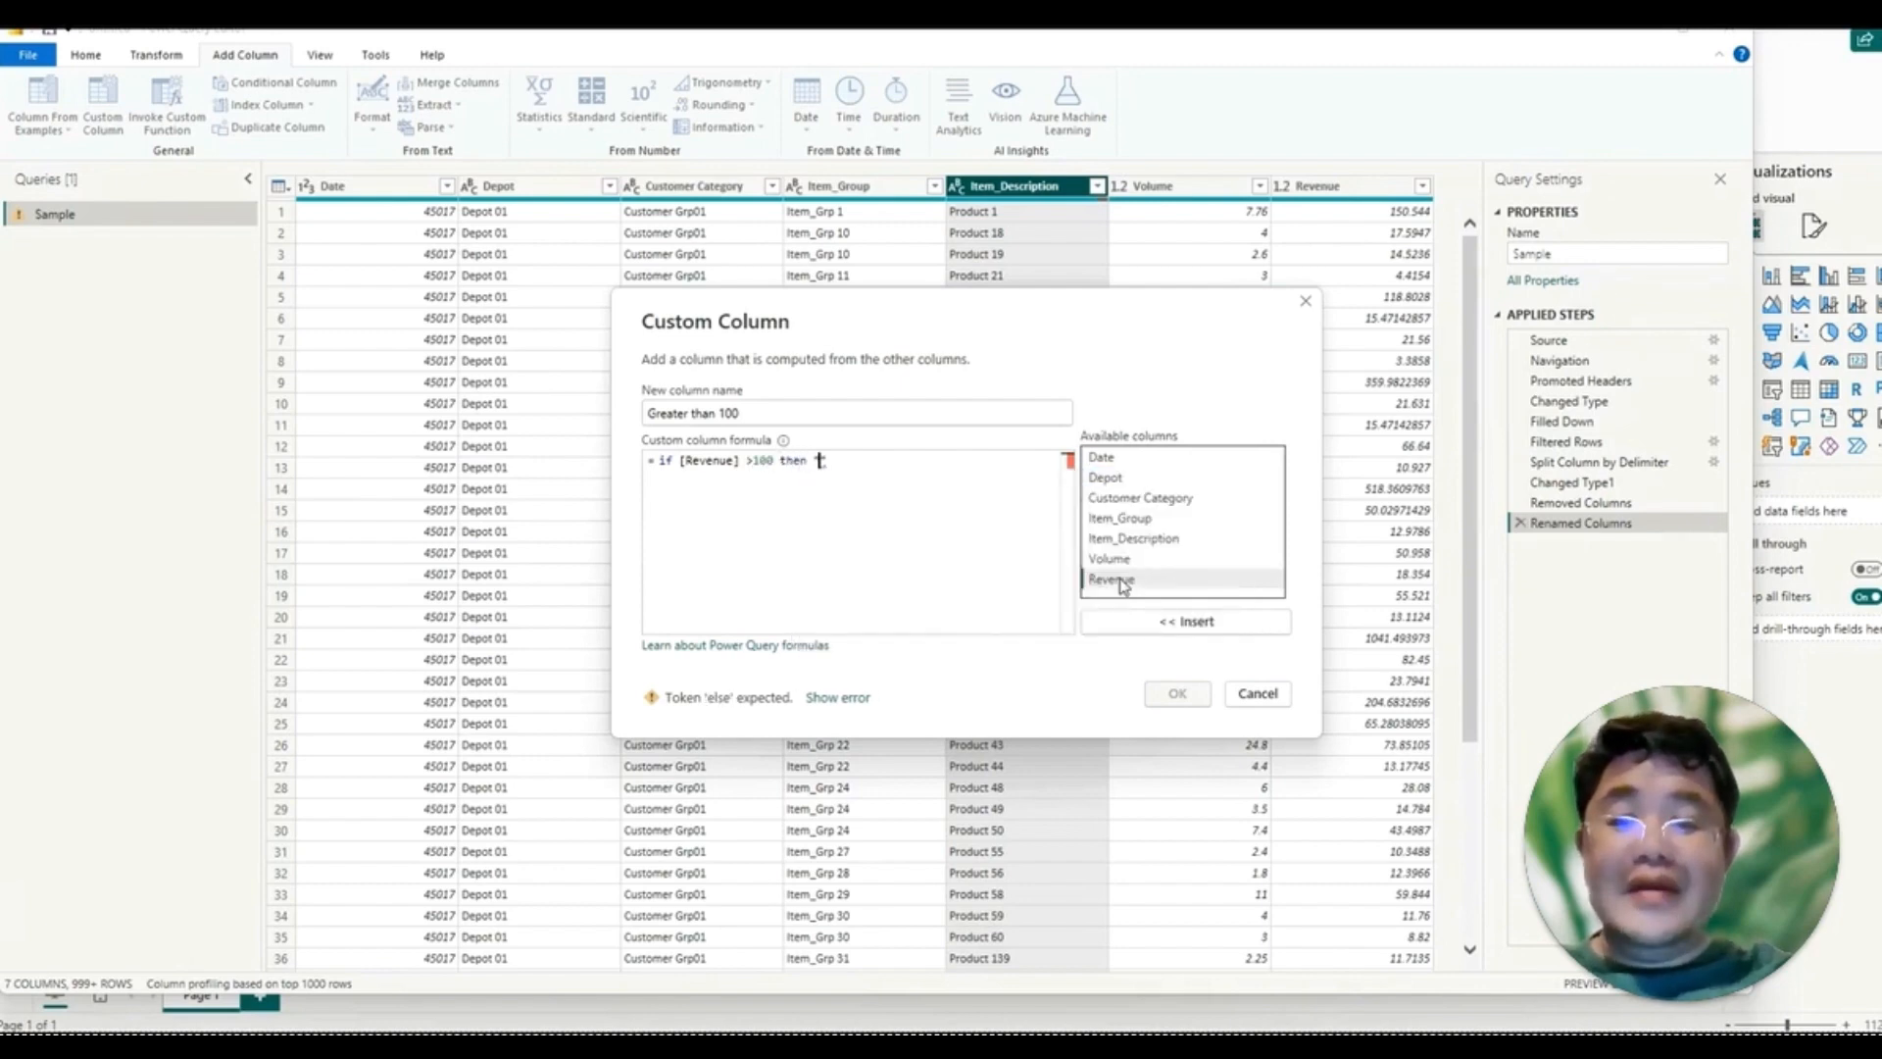
{"action": "type", "text": "Greater\" else \"Les"}
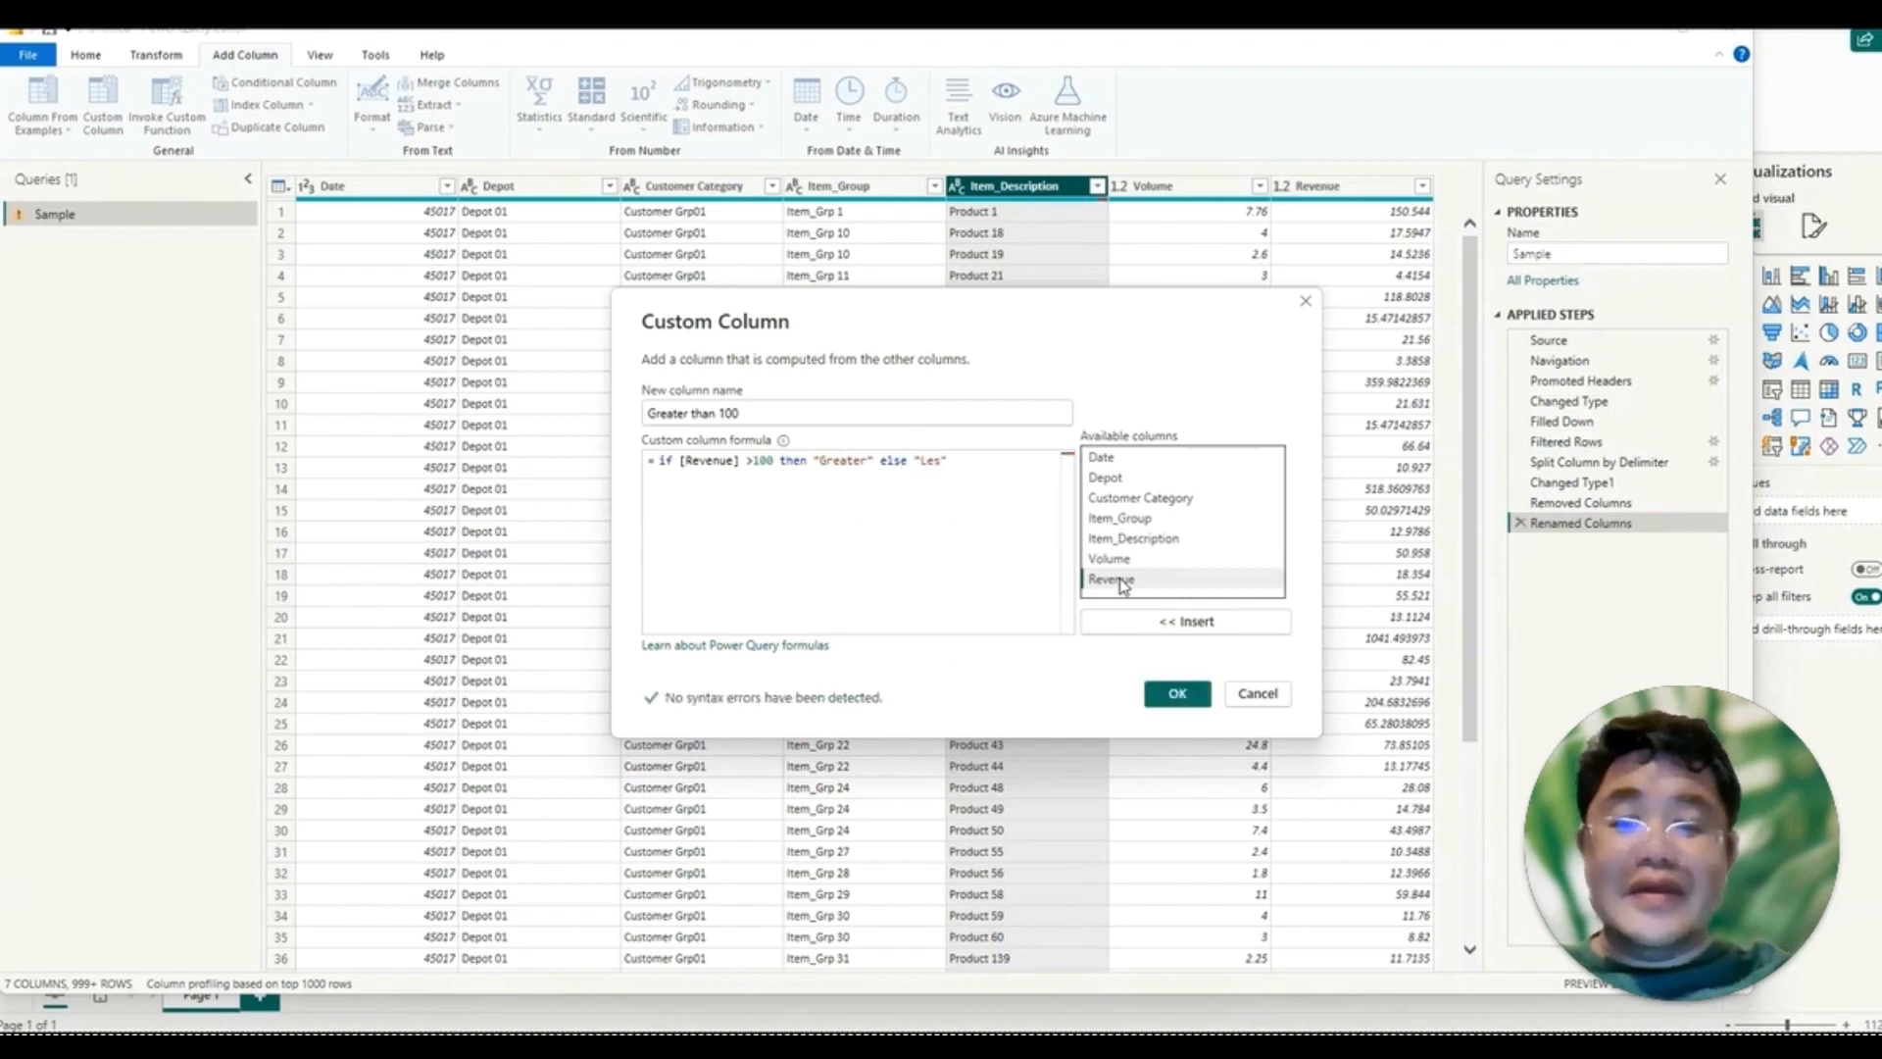